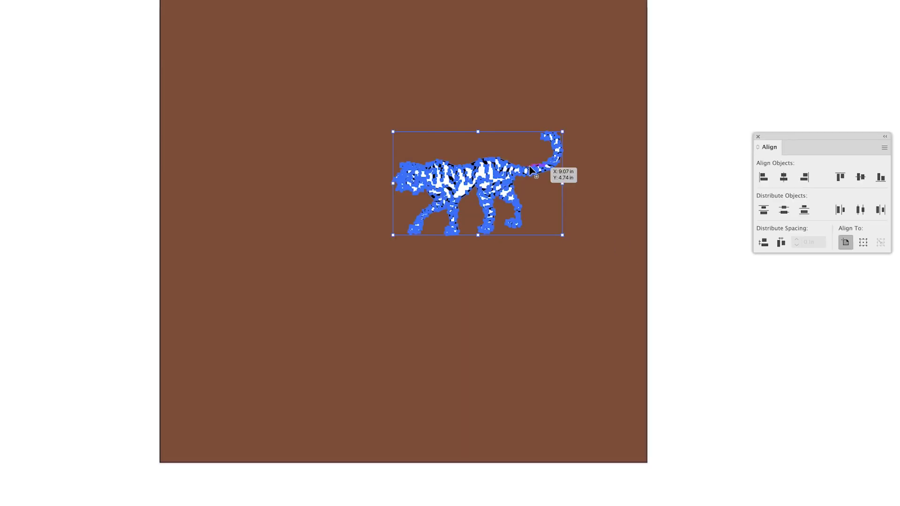
Duplicate the tiger onto the empty left side of the brown square and reflect the copy across the vertical axis.
left_click_drag(469, 166, 272, 146)
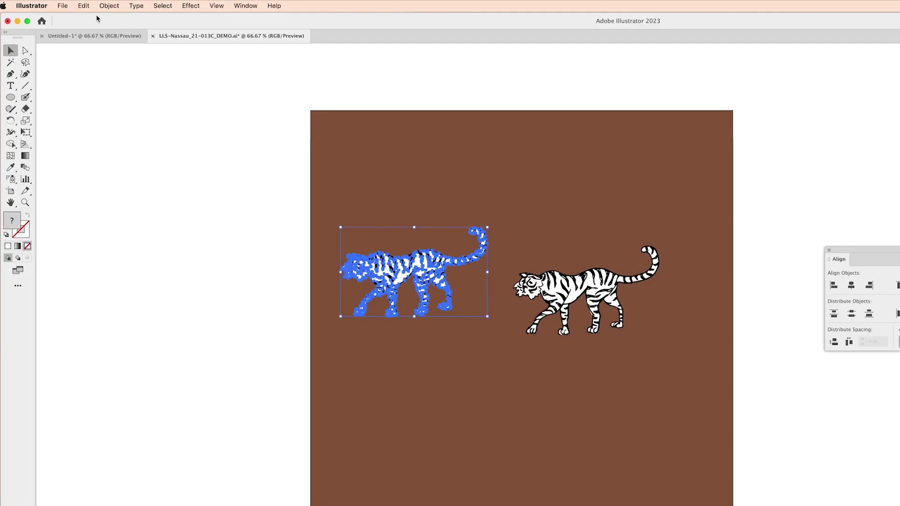
left_click(109, 6)
mouse_move(115, 23)
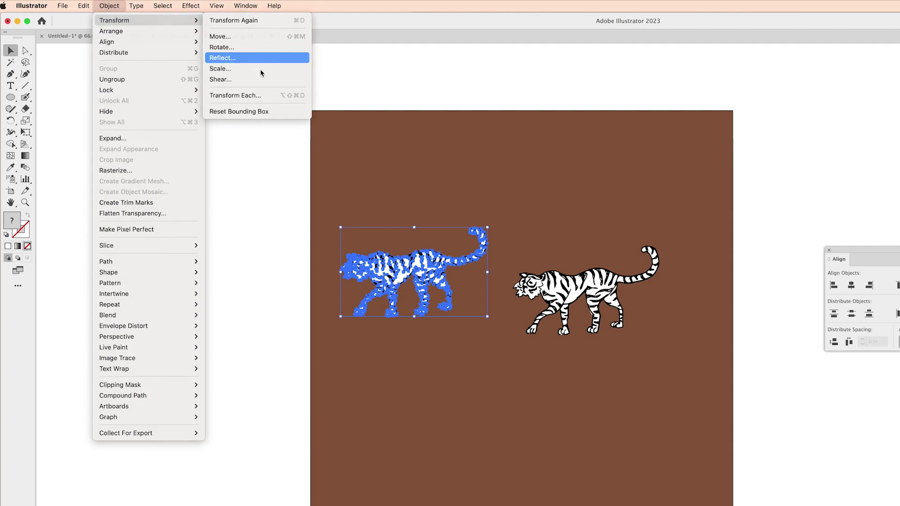
left_click(242, 58)
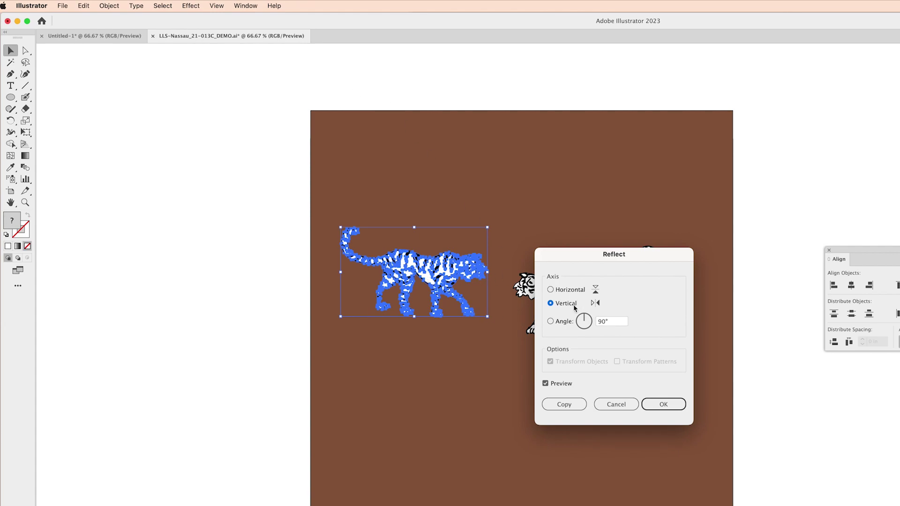
left_click(551, 289)
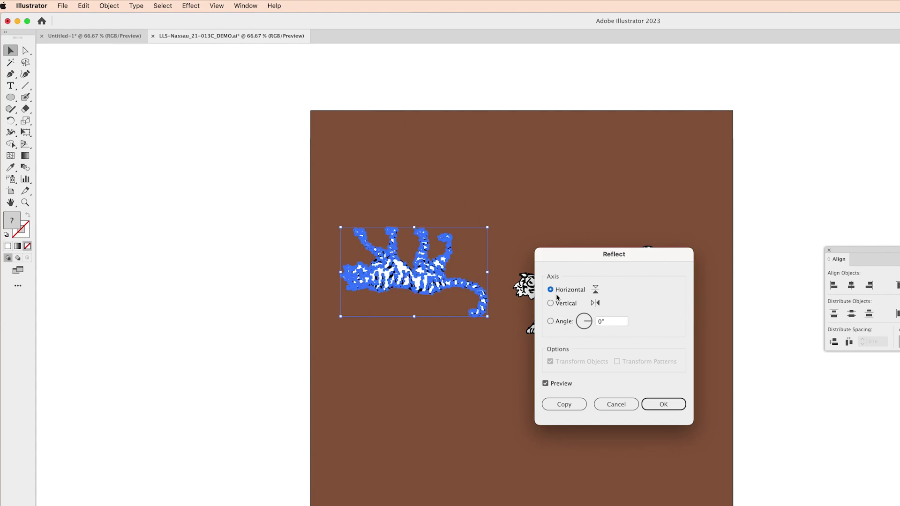
left_click(551, 304)
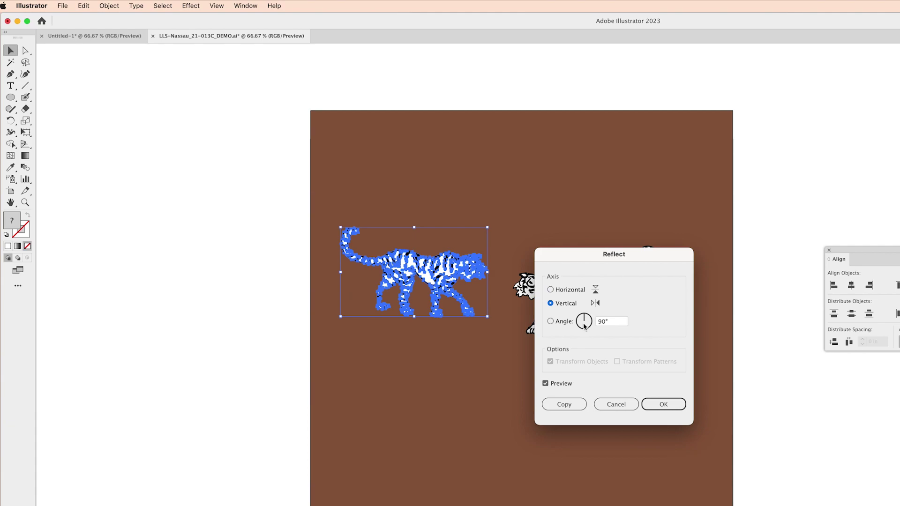
left_click_drag(585, 327, 589, 324)
left_click(552, 304)
left_click(662, 403)
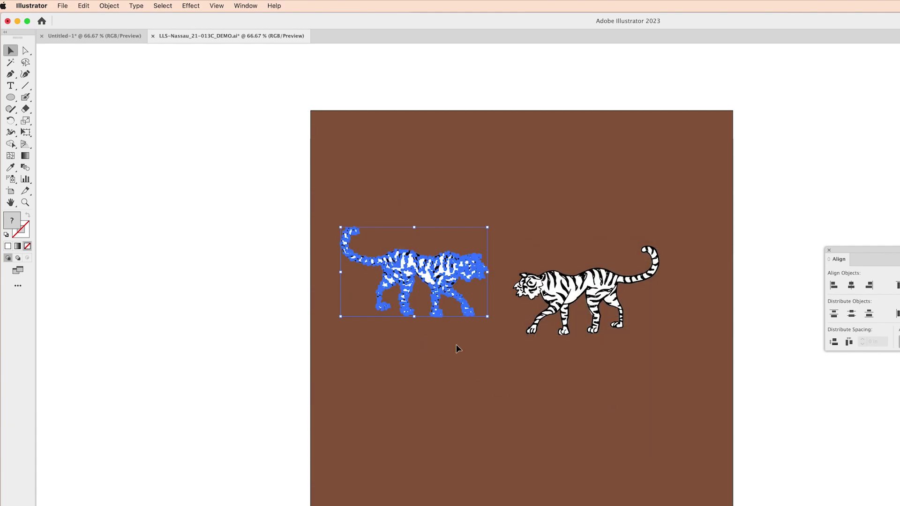
Move the reflected tiger behind the original so their curled tails form a loop, and shift the pair to the square's horizontal middle.
left_click_drag(441, 273, 715, 292)
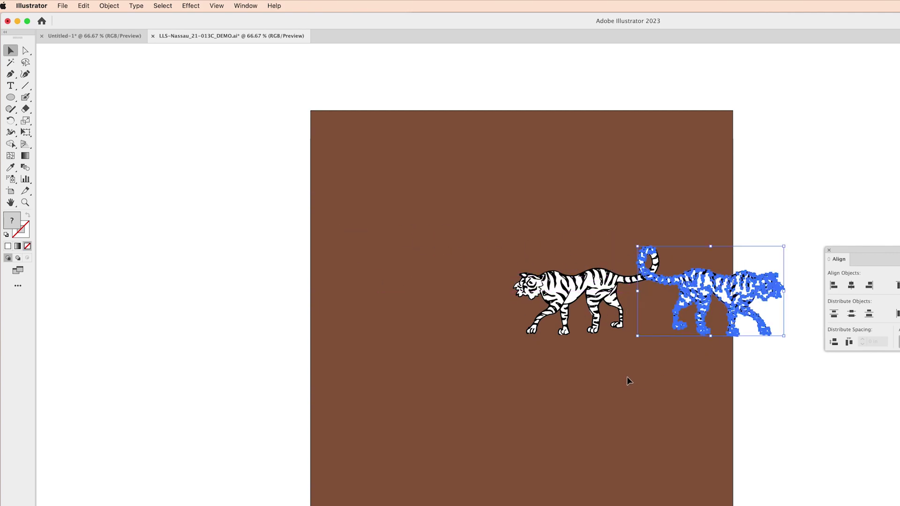
left_click(750, 375)
left_click_drag(752, 368, 469, 273)
left_click(538, 370)
left_click(609, 301)
left_click(628, 353)
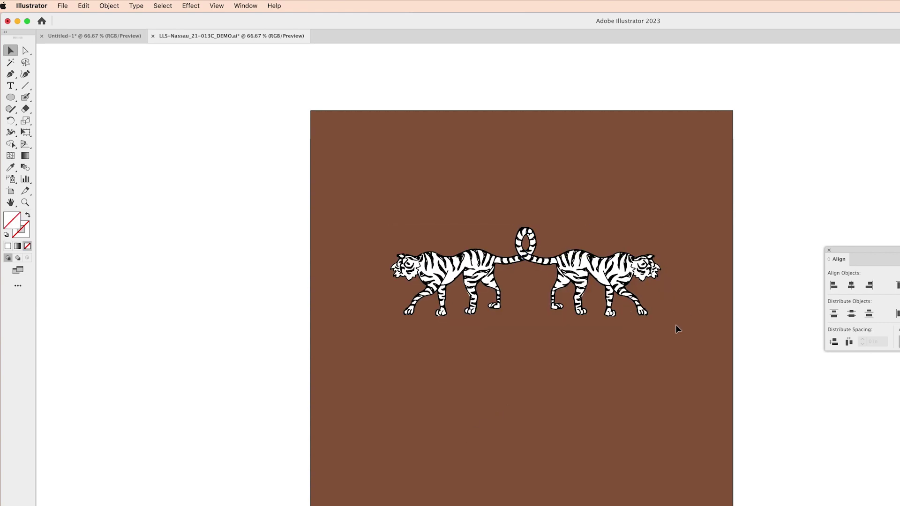
Rotate the right-facing tiger slightly so that its body tilts.
left_click(653, 255)
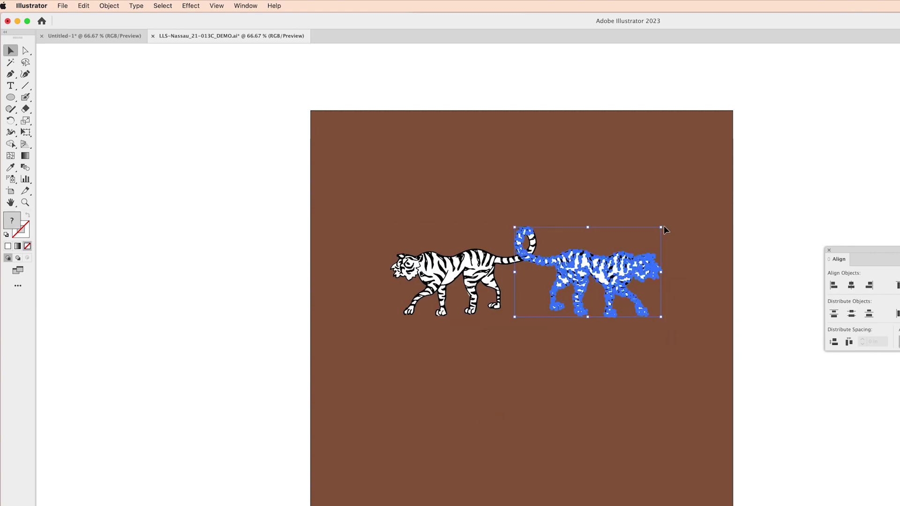
left_click(652, 242)
left_click(656, 257)
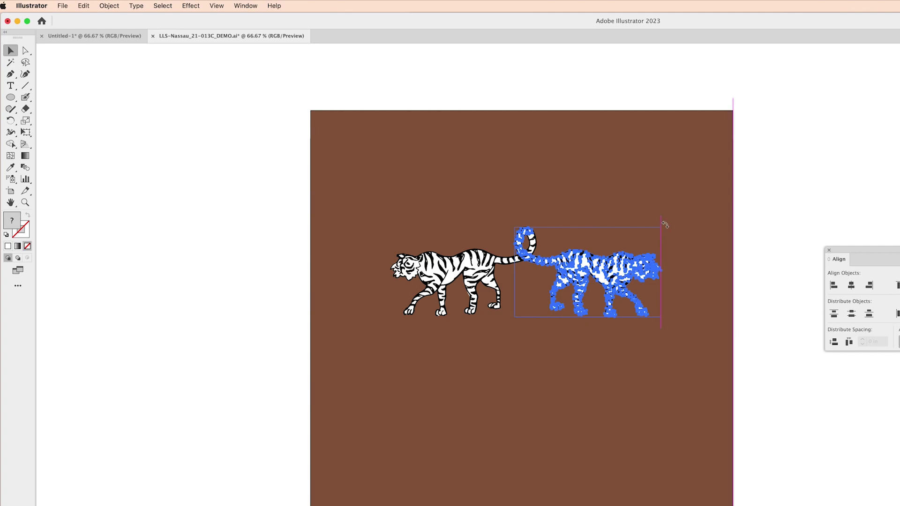
left_click_drag(664, 225, 664, 217)
left_click(624, 237)
Delete the unrotated left-facing tiger and paste a copy of the rotated right-facing one.
left_click(481, 283)
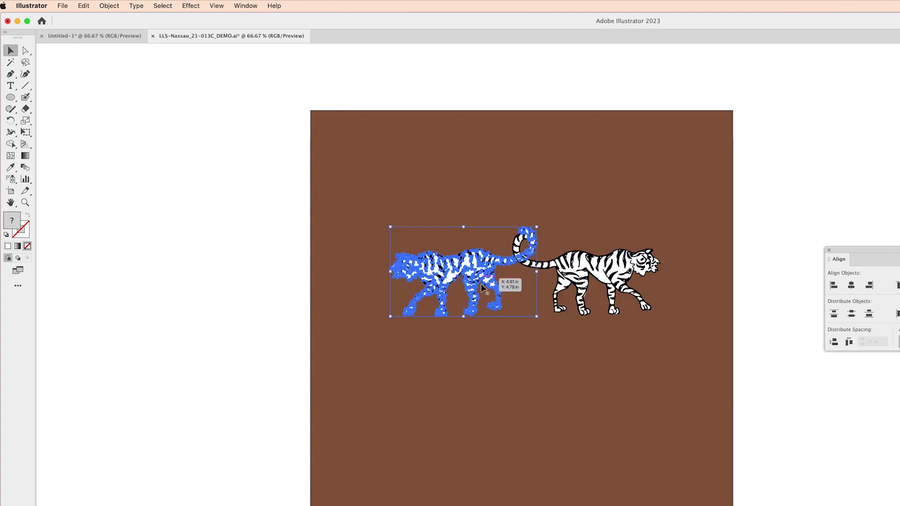
key("Delete")
left_click(589, 285)
key("super+c")
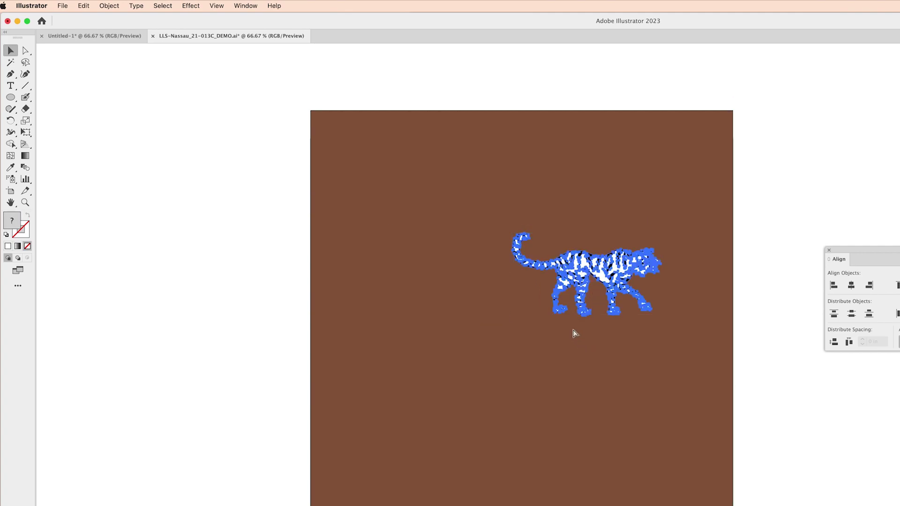
key("super+v")
Reflect the pasted tiger copy across the vertical axis with the preview on.
left_click(107, 4)
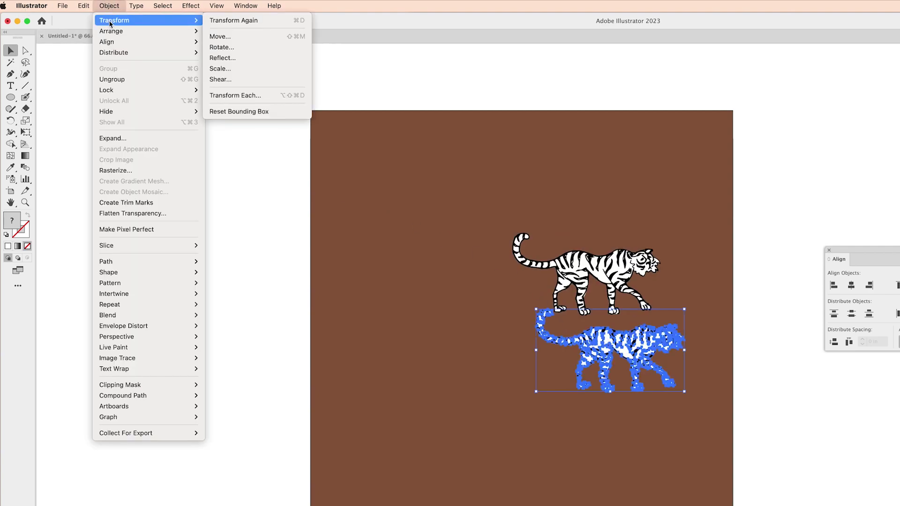
left_click(227, 57)
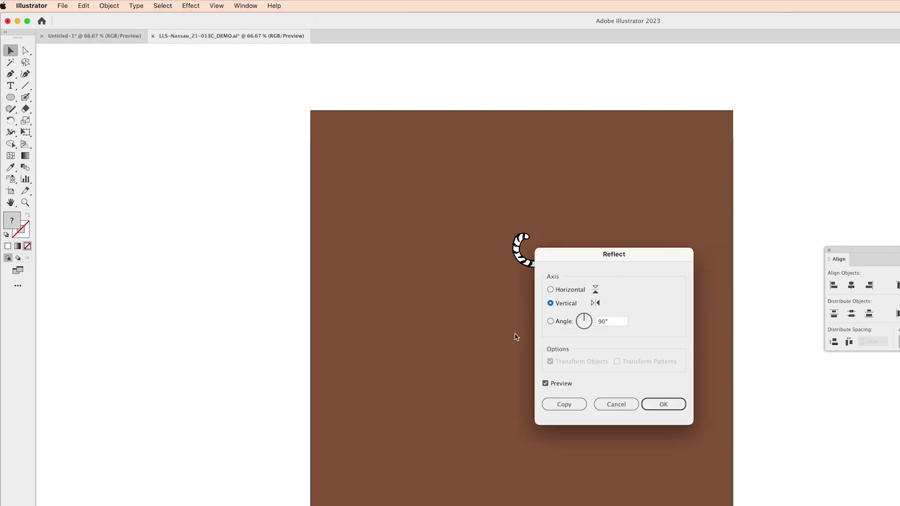
left_click_drag(659, 254, 826, 172)
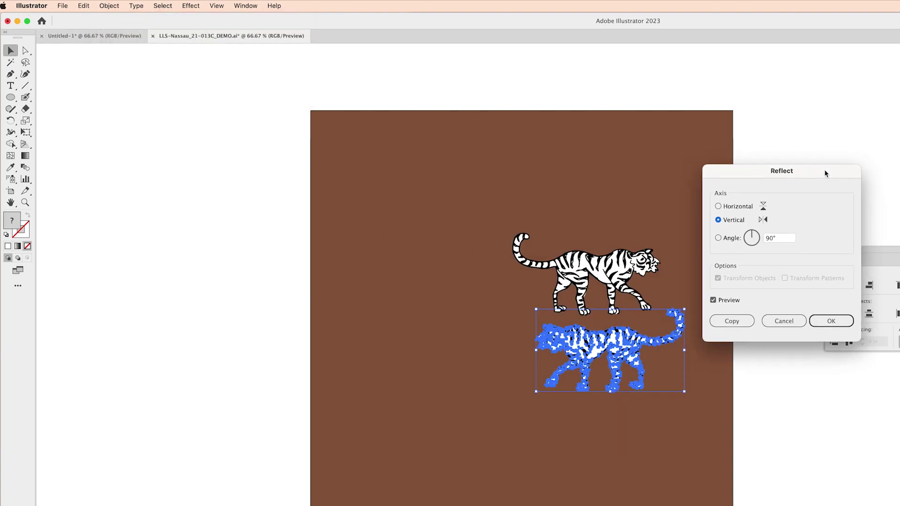
left_click(714, 301)
left_click(714, 301)
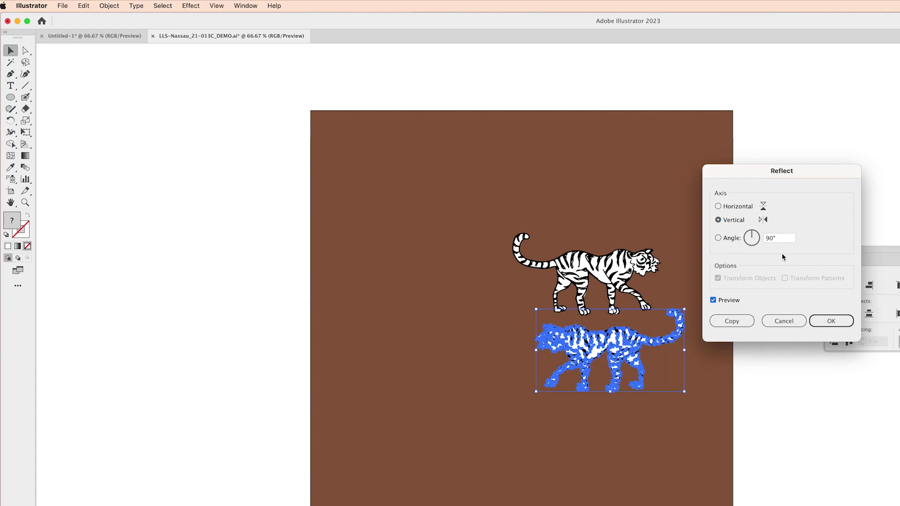
left_click(828, 321)
Position the reflected copy level with the right-facing tiger so their tails overlap in a symmetrical loop.
left_click_drag(630, 349, 484, 272)
left_click(491, 411)
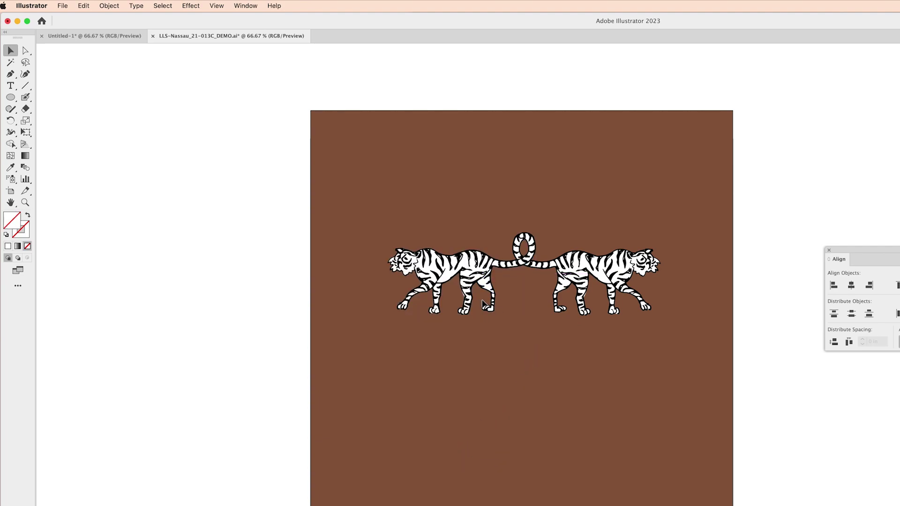
mouse_move(475, 268)
left_mouse_down()
mouse_move(456, 265)
mouse_move(472, 266)
left_mouse_up()
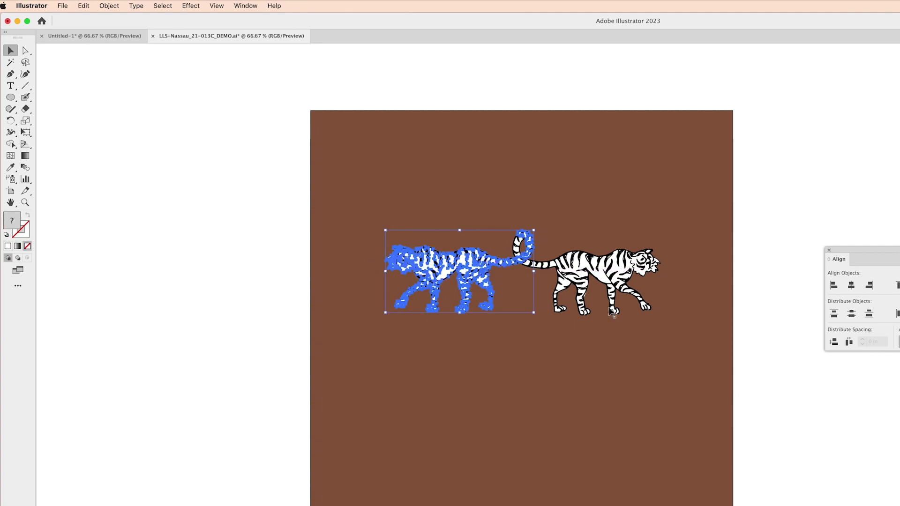
left_click(586, 348)
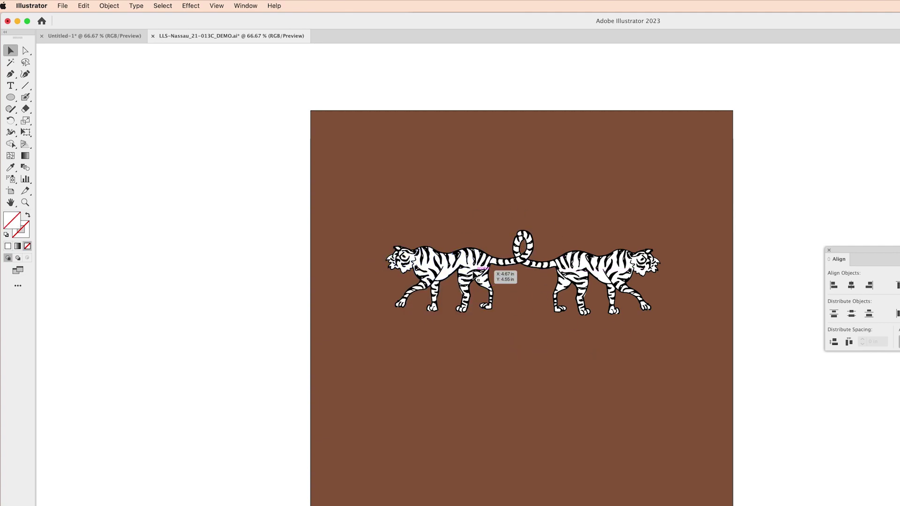
mouse_move(478, 276)
left_mouse_down()
mouse_move(500, 284)
mouse_move(475, 282)
mouse_move(471, 271)
left_mouse_up()
left_click(558, 374)
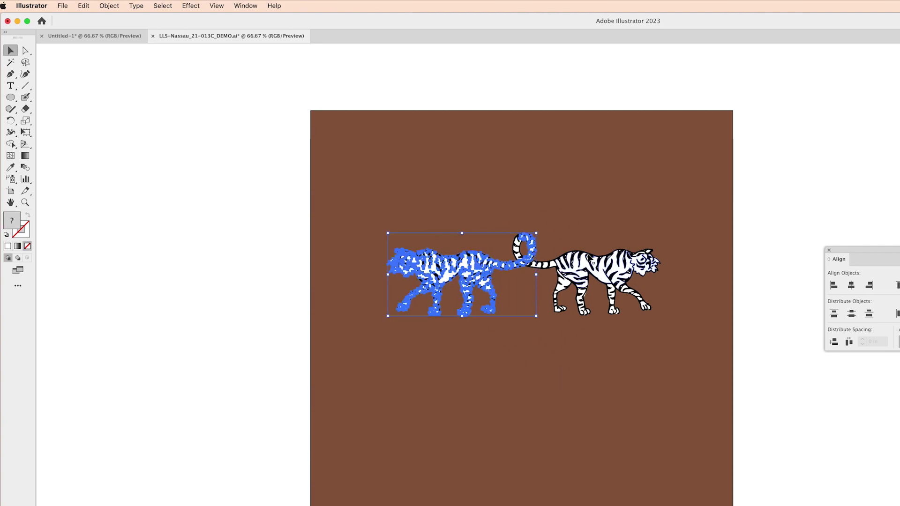
left_click(631, 364)
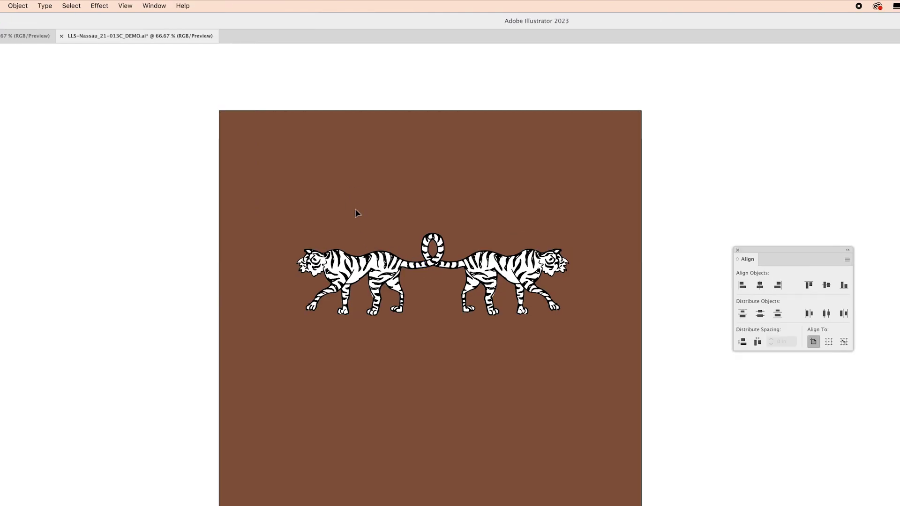
Bottom-align both tigers relative to the selection and group them.
left_click_drag(525, 332, 525, 332)
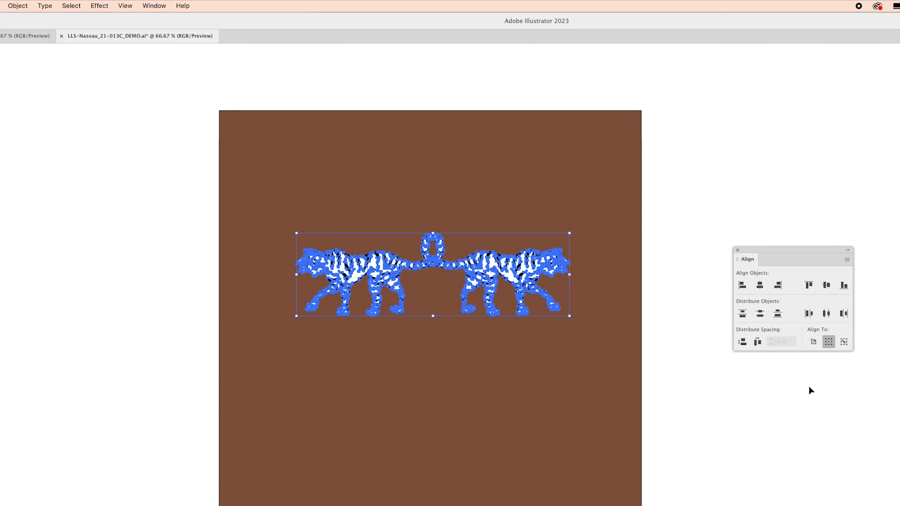
left_click(844, 286)
left_click(17, 6)
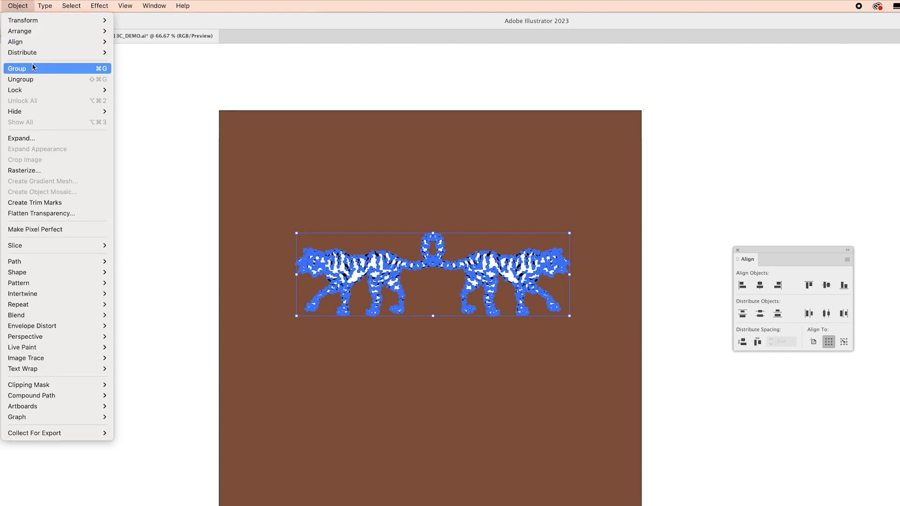
left_click(23, 66)
Move the grouped tiger pair so it straddles the upper-left corner of the brown square.
left_click(325, 173)
left_click_drag(518, 266, 536, 253)
left_click(524, 342)
left_click_drag(523, 253, 392, 113)
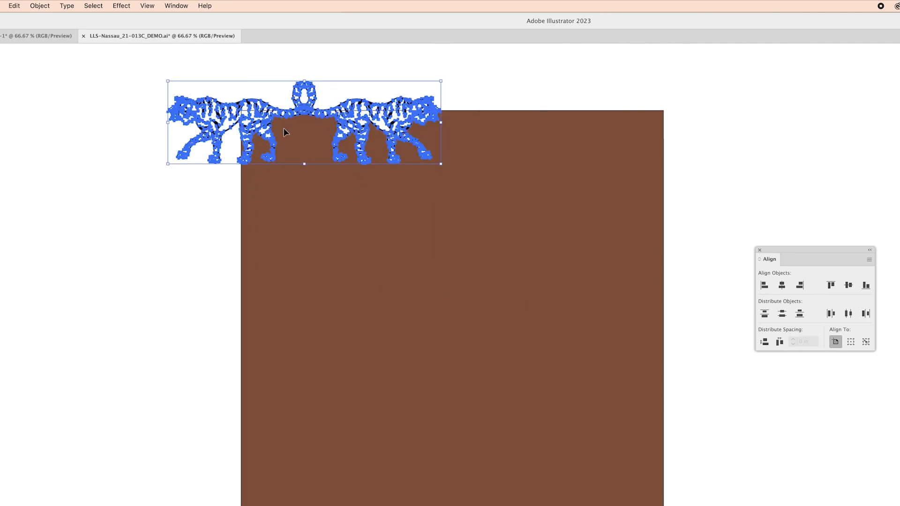
left_click_drag(333, 96, 344, 206)
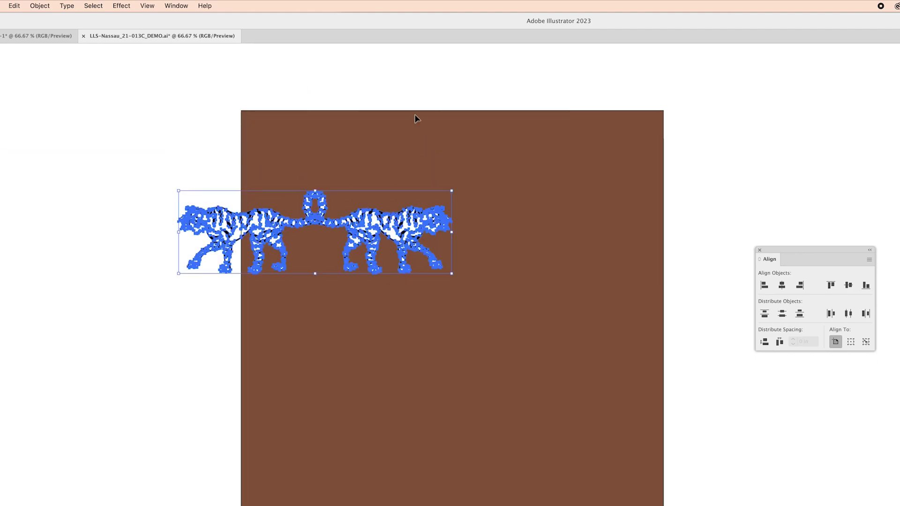
left_click_drag(408, 235, 359, 110)
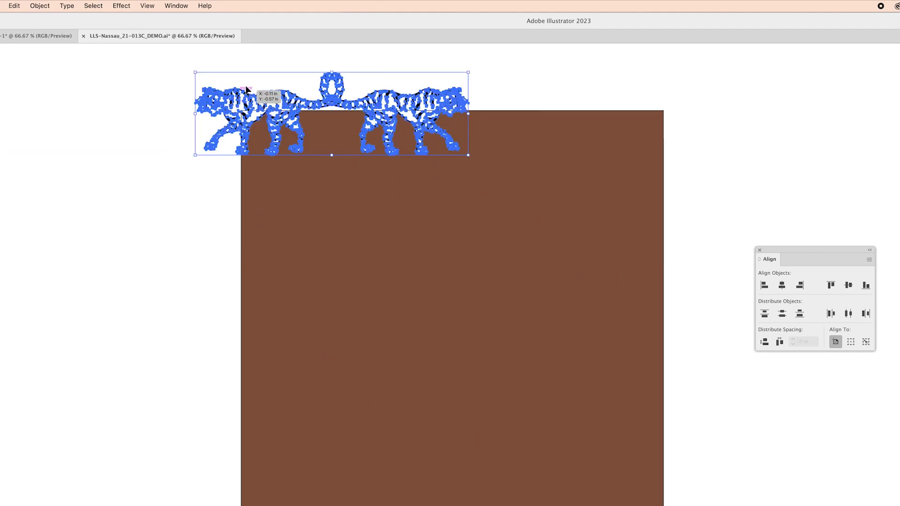
left_click_drag(406, 104, 403, 112)
Paste a duplicate of the tiger pair in place over the original.
left_click(41, 8)
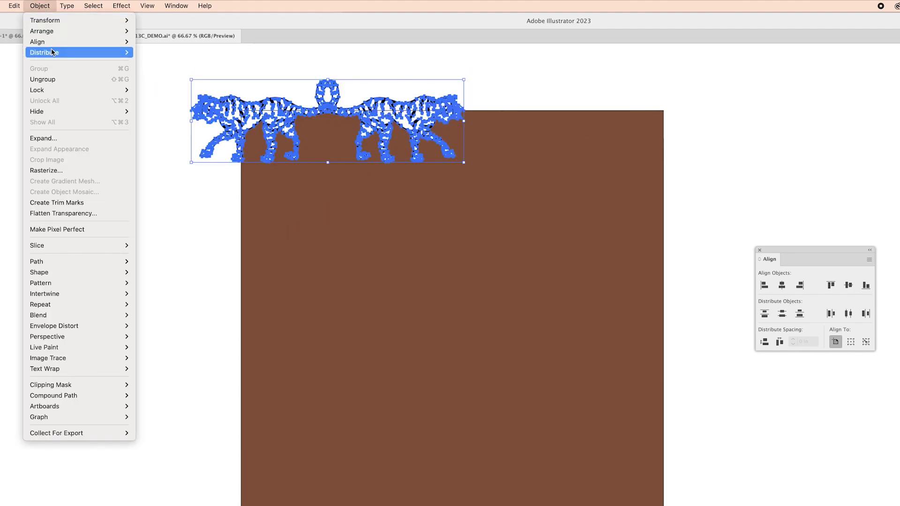
mouse_move(14, 6)
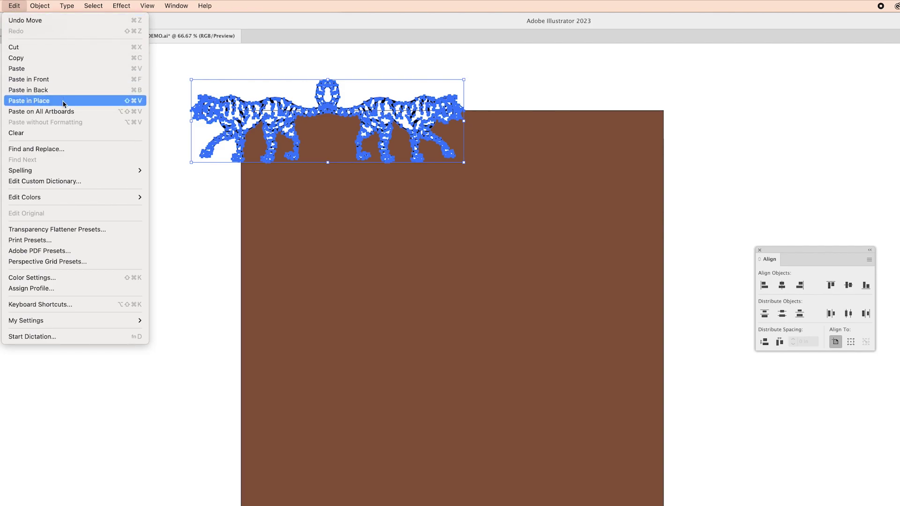
left_click(80, 101)
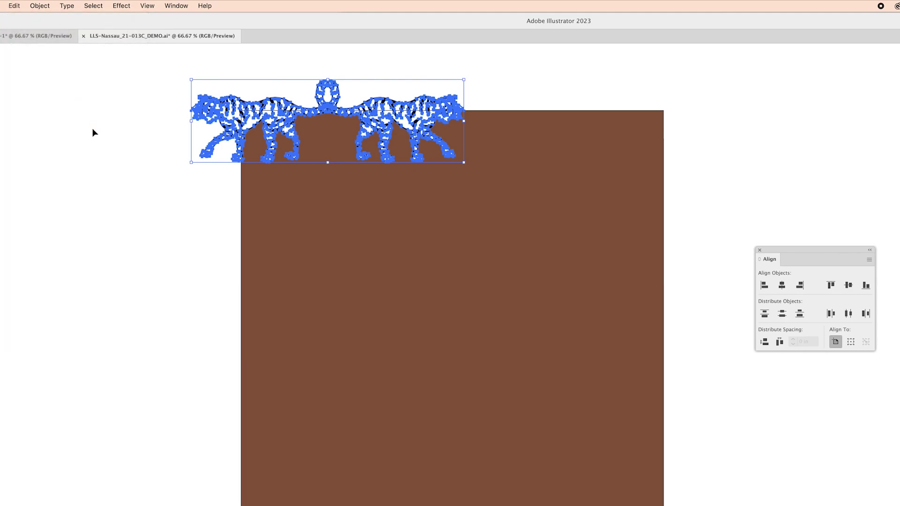
Move the pasted tiger pair 12 in horizontally and 0 in vertically.
left_click(38, 6)
mouse_move(70, 20)
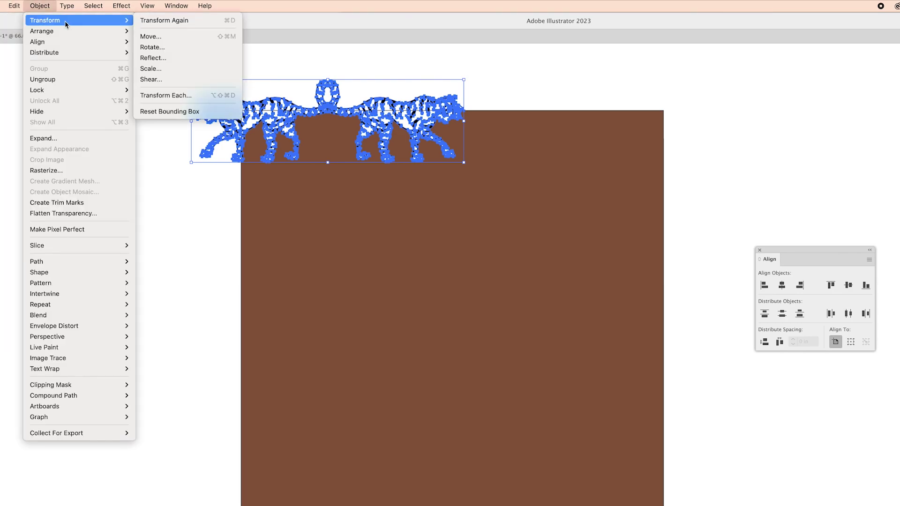
left_click(150, 37)
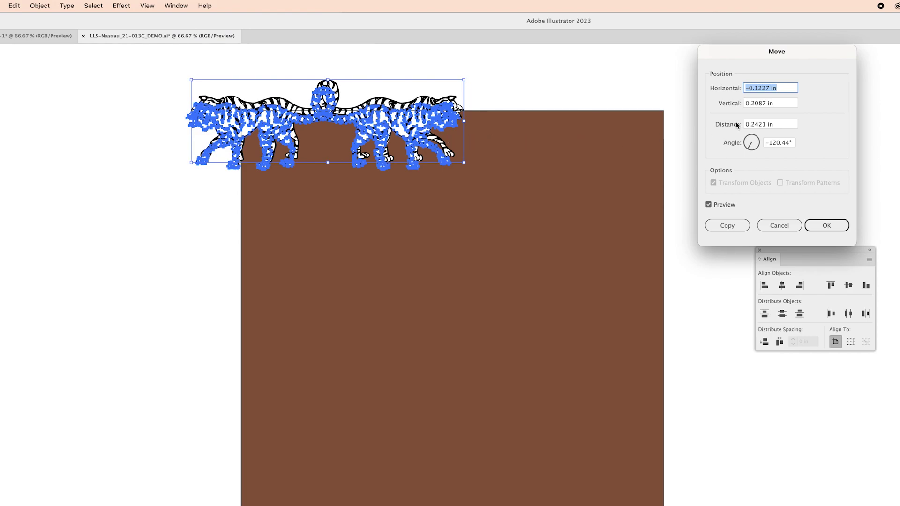
left_click_drag(790, 58, 720, 56)
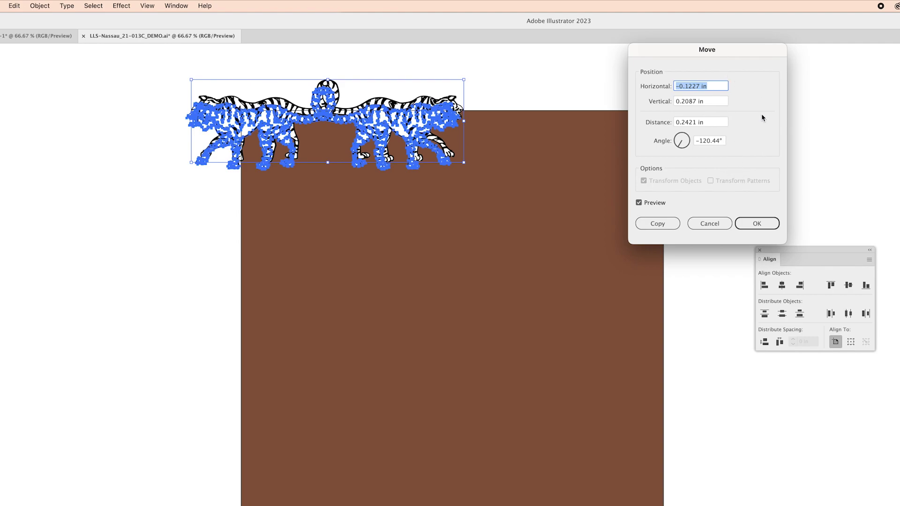
type("12")
key("Tab")
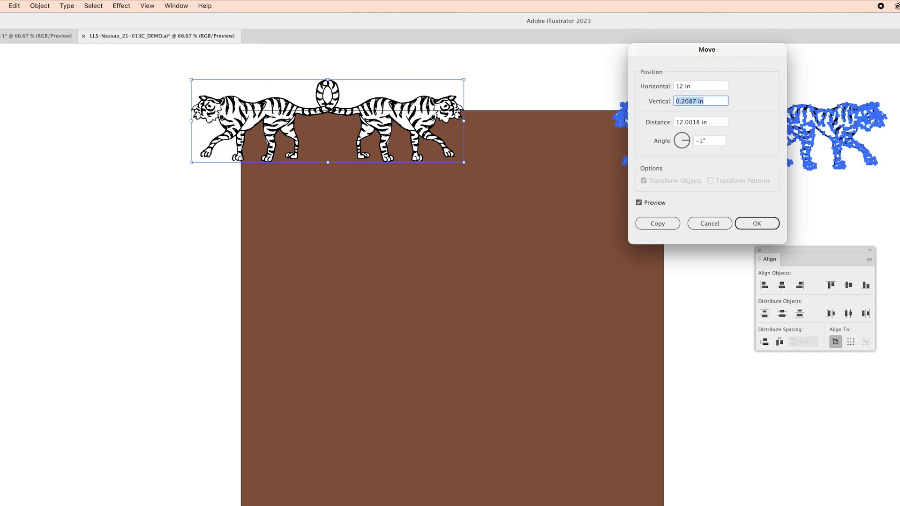
type("0")
key("Tab")
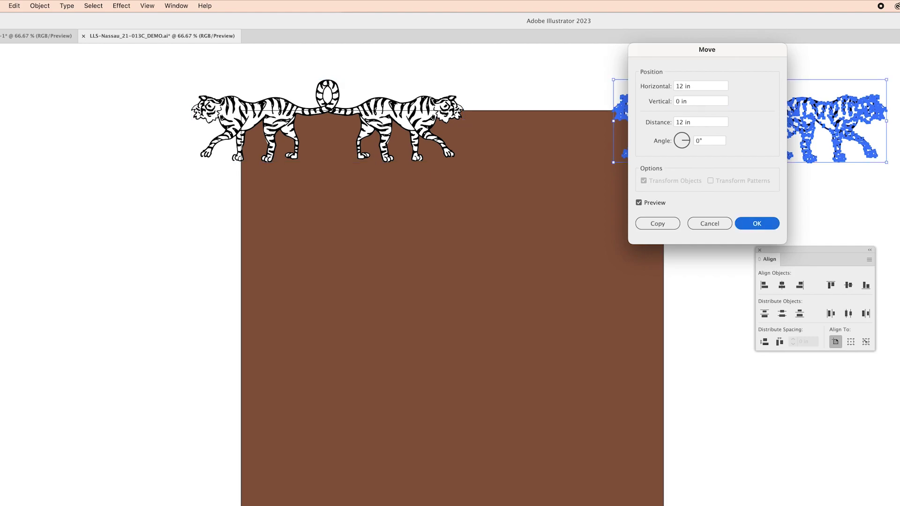
key("Return")
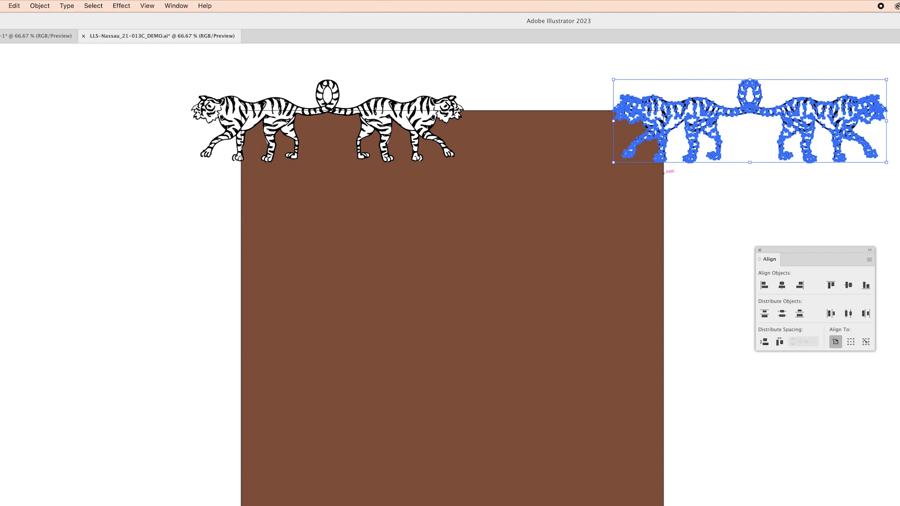
Select both tiger pairs and scale them down together, leaving the brown square unchanged.
left_click_drag(406, 71, 595, 118)
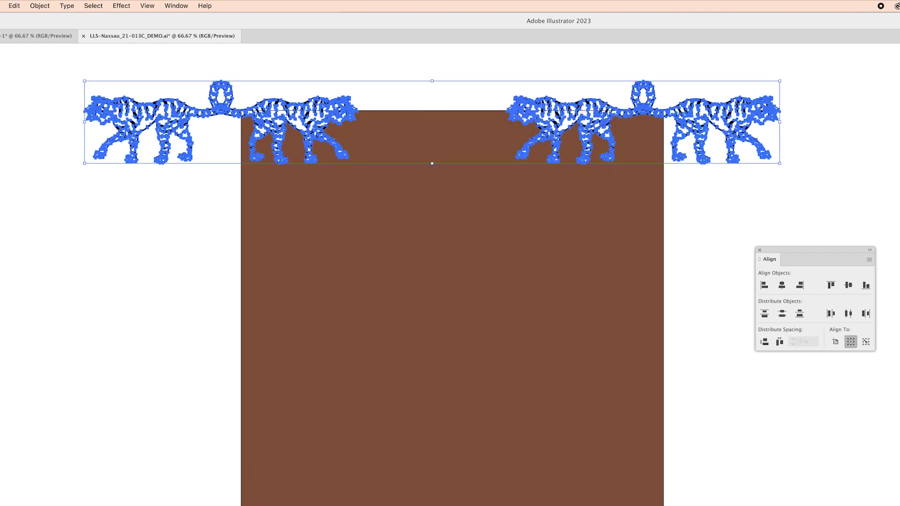
key("super+shift+a")
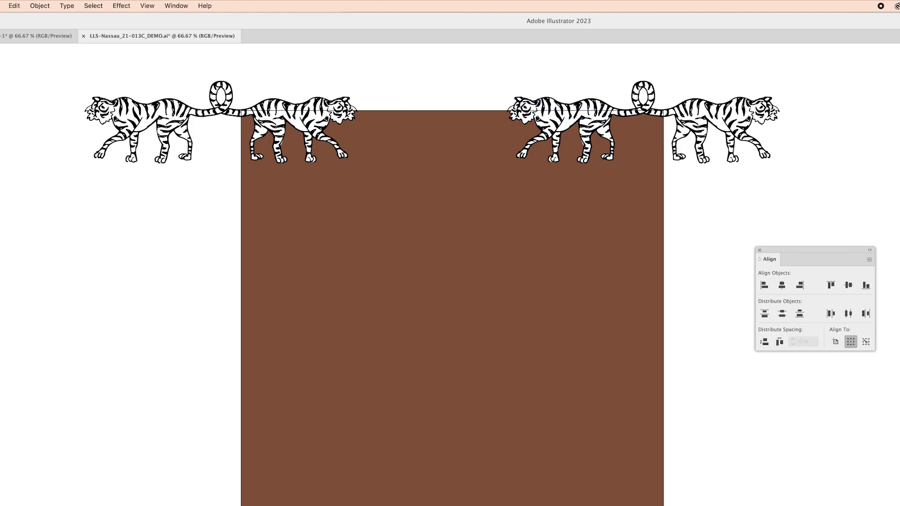
key("super+a")
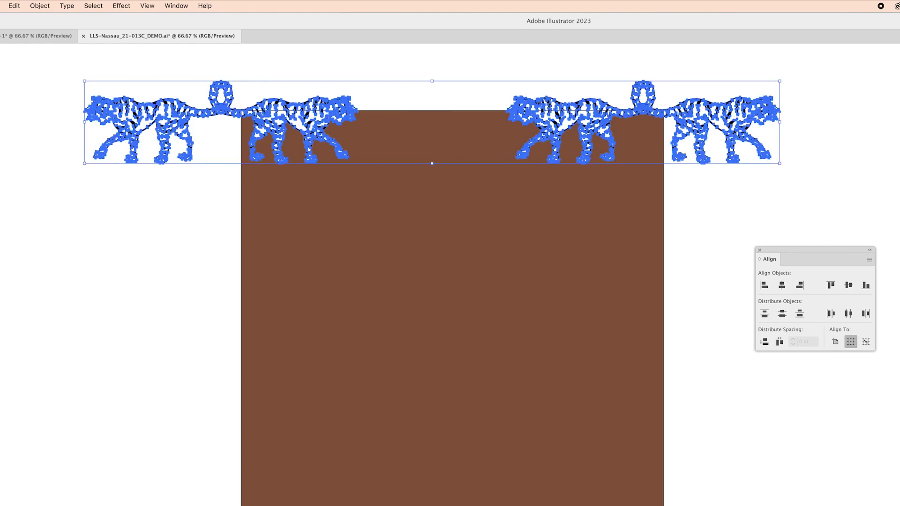
left_click_drag(780, 81, 669, 98)
key("super+shift+a")
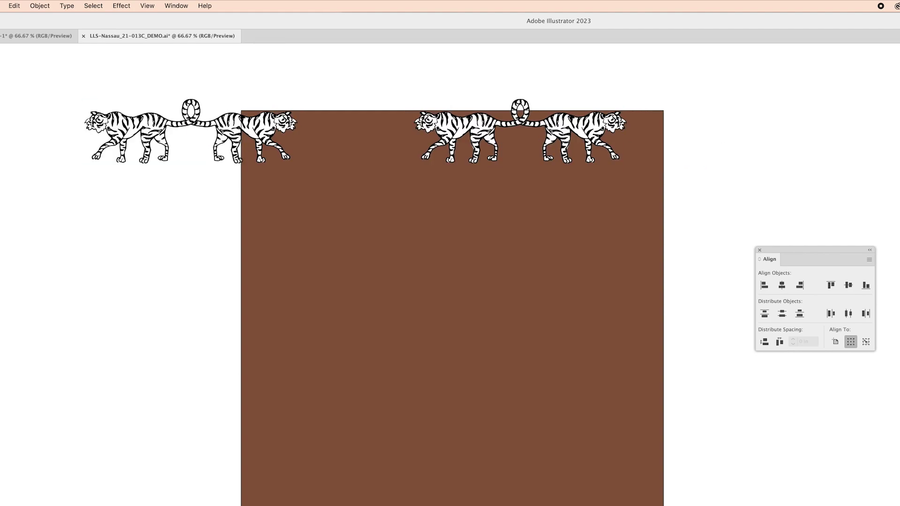
Reposition the smaller tiger pairs side by side along the brown square's upper edge, with the first pair straddling the upper-left corner.
left_click_drag(282, 122, 380, 113)
left_click_drag(502, 123, 449, 108)
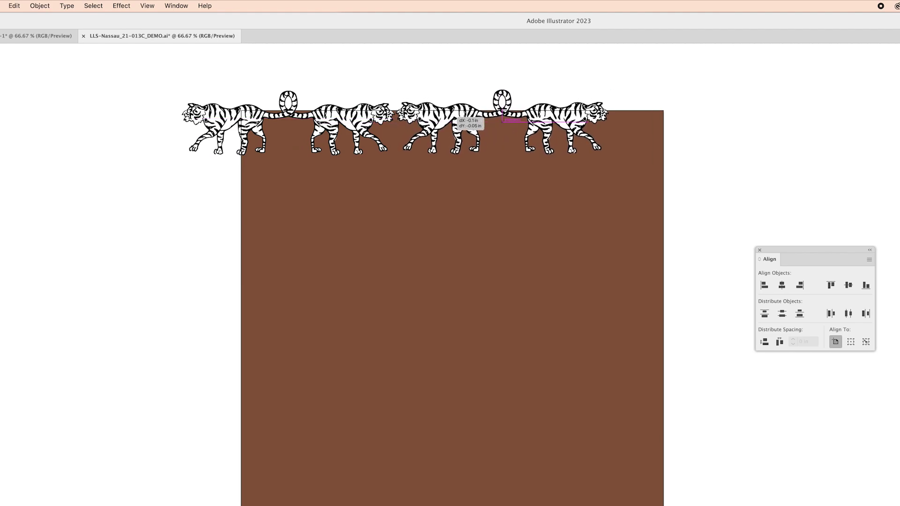
left_click_drag(453, 113, 452, 114)
left_click_drag(452, 114, 453, 114)
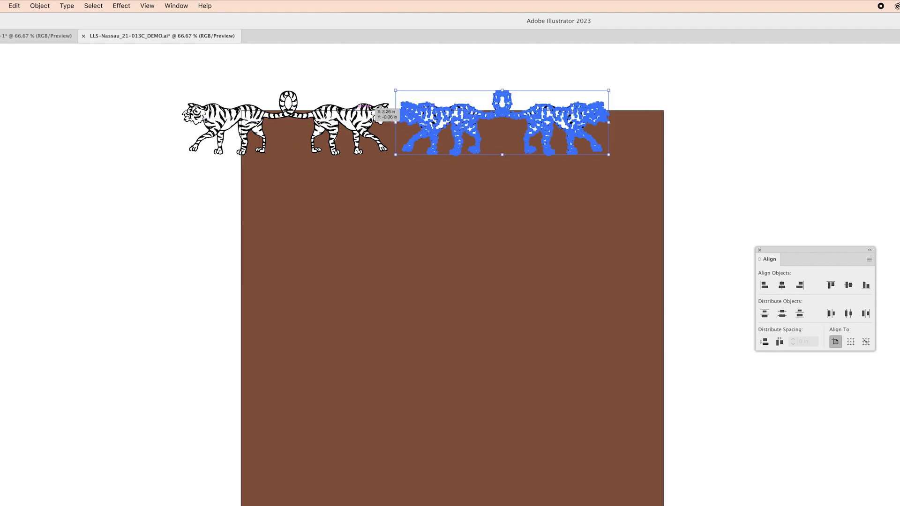
left_click(332, 84)
Copy the corner-straddling tiger pair with Move, offset 12 in horizontally and 0 in vertically.
left_click_drag(304, 83, 304, 150)
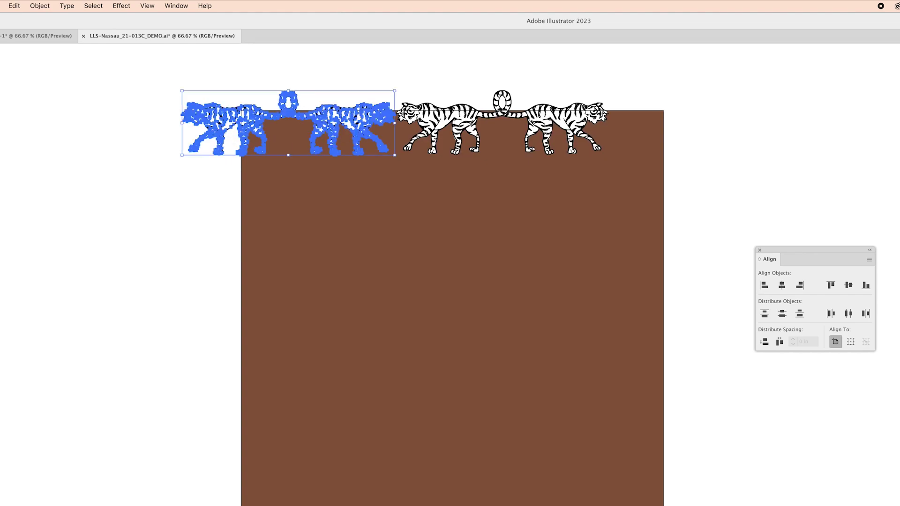
key("super+shift+a")
left_click(332, 121)
left_click(40, 5)
mouse_move(94, 20)
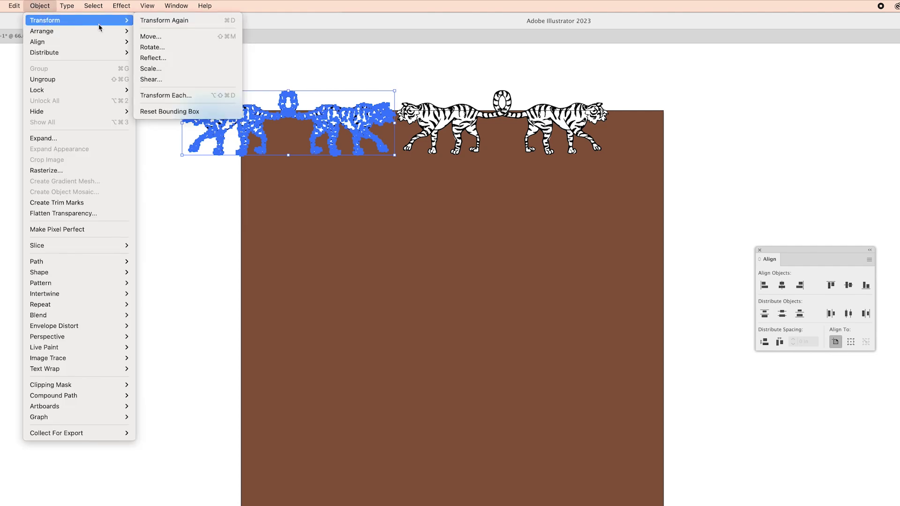
left_click(165, 38)
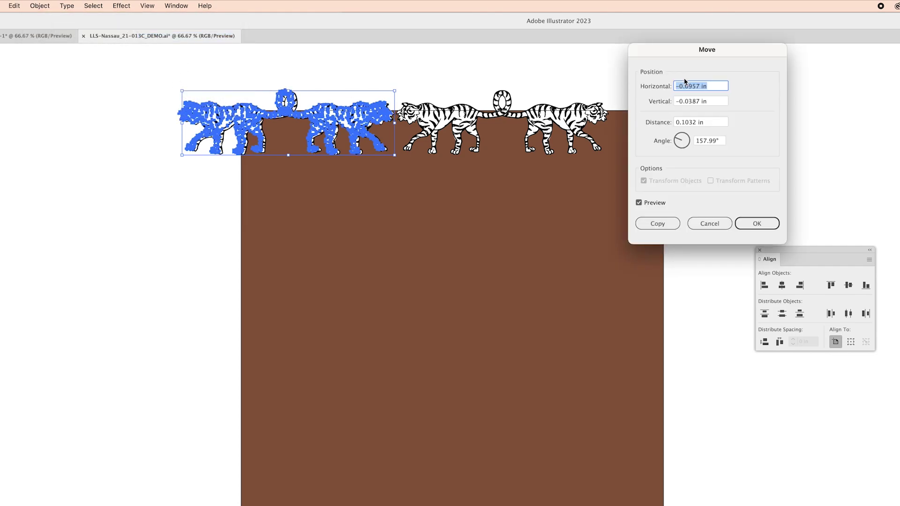
type("12")
key("Tab")
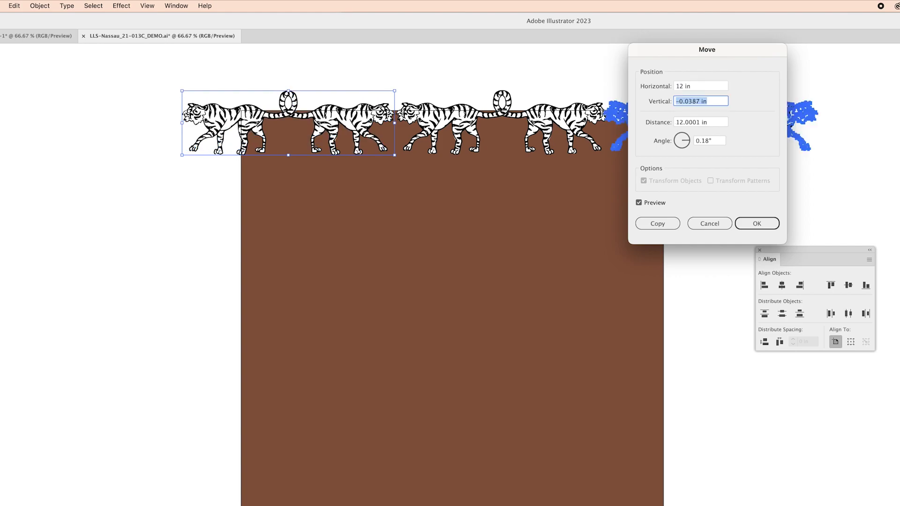
type("0")
key("Return")
key("super+shift+a")
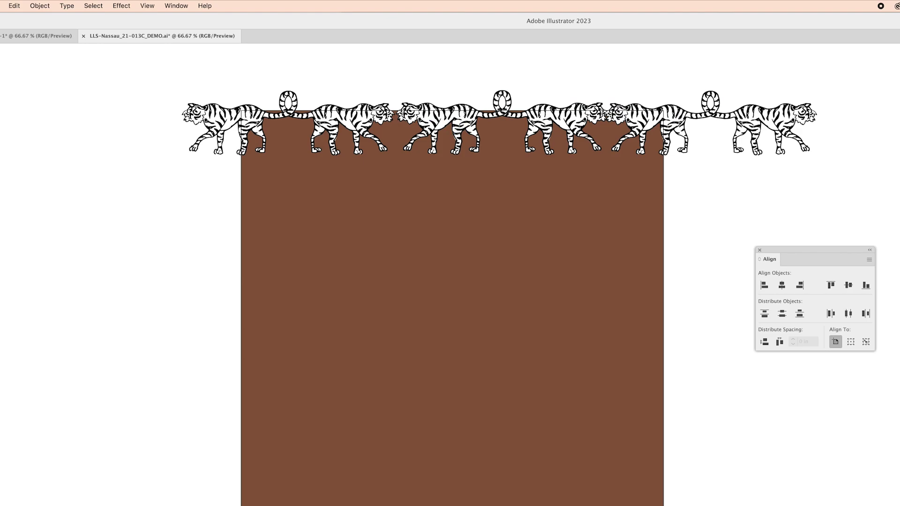
Scale all three tiger pairs down slightly and remove the third pair overlapping the square's upper-right corner.
left_click_drag(352, 82, 654, 133)
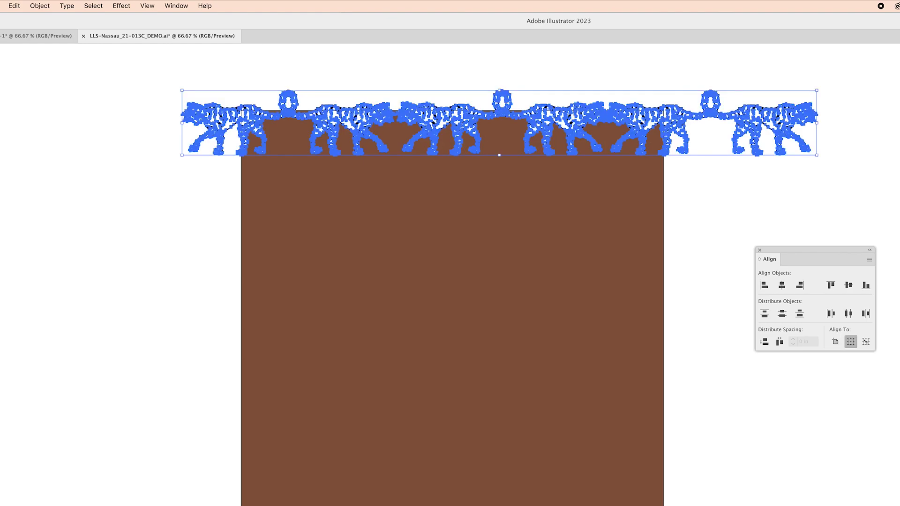
left_click_drag(817, 90, 784, 93)
key("super+shift+a")
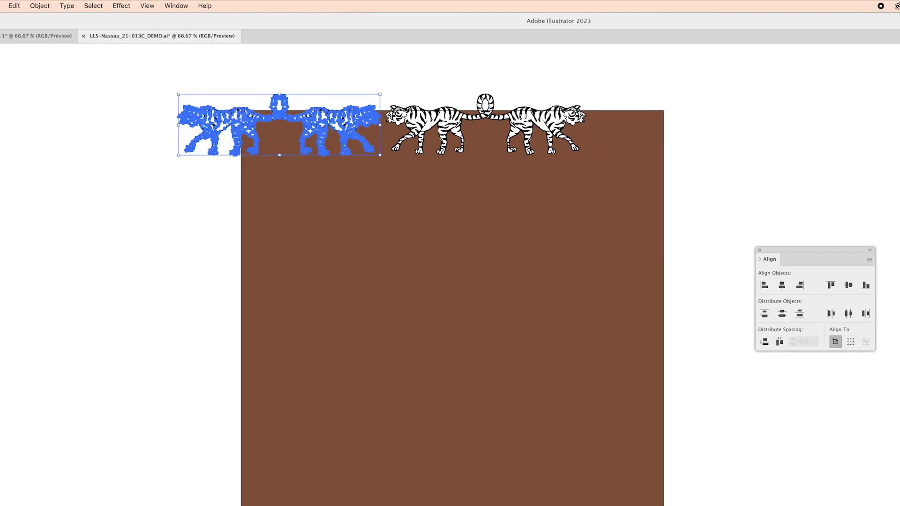
Make a copy of the resized corner tiger pair, offset 12 in horizontally and 0 in vertically.
left_click(39, 5)
mouse_move(49, 21)
left_click(175, 39)
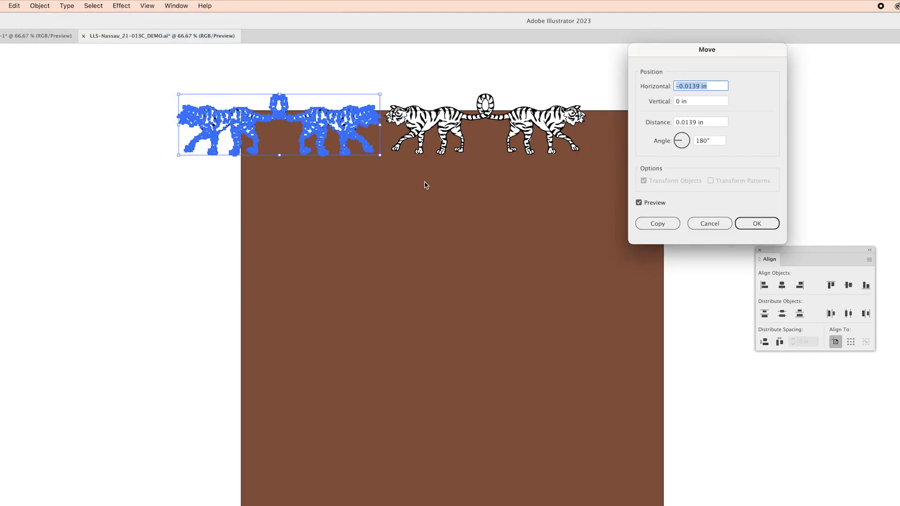
type("12")
key("Tab")
left_click(657, 223)
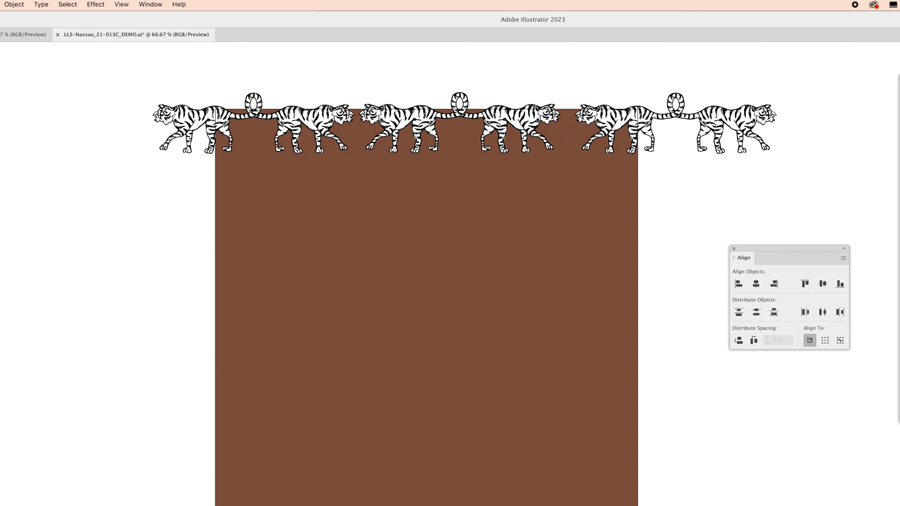
Align the three tiger pairs by their vertical centers and distribute them by their horizontal centers relative to the selection.
left_click_drag(305, 74, 710, 170)
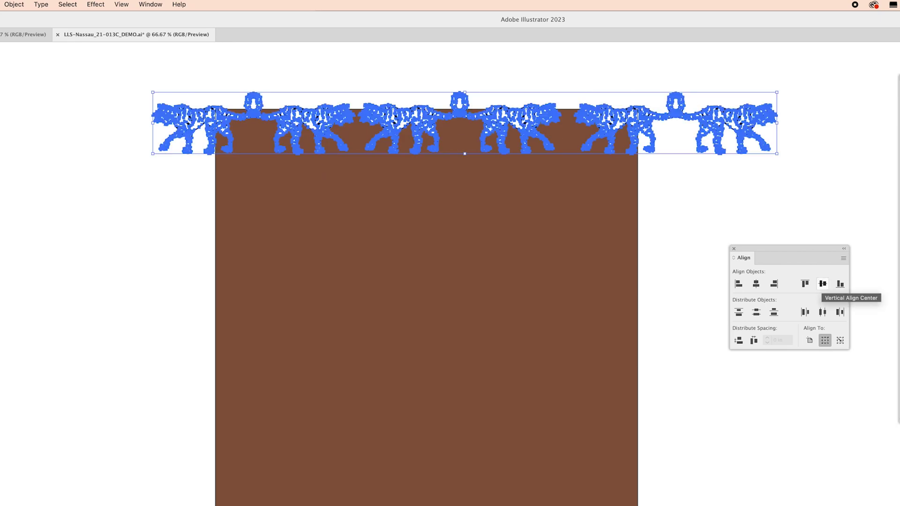
left_click(822, 283)
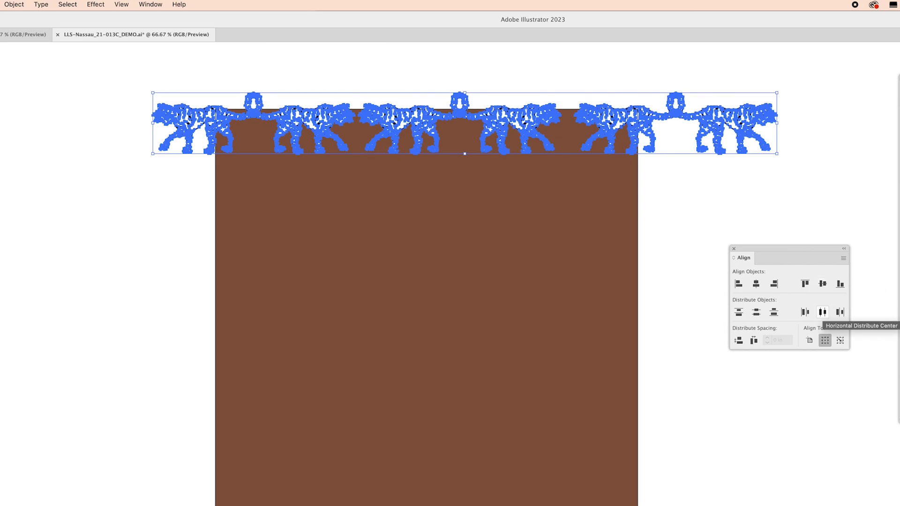
left_click(823, 312)
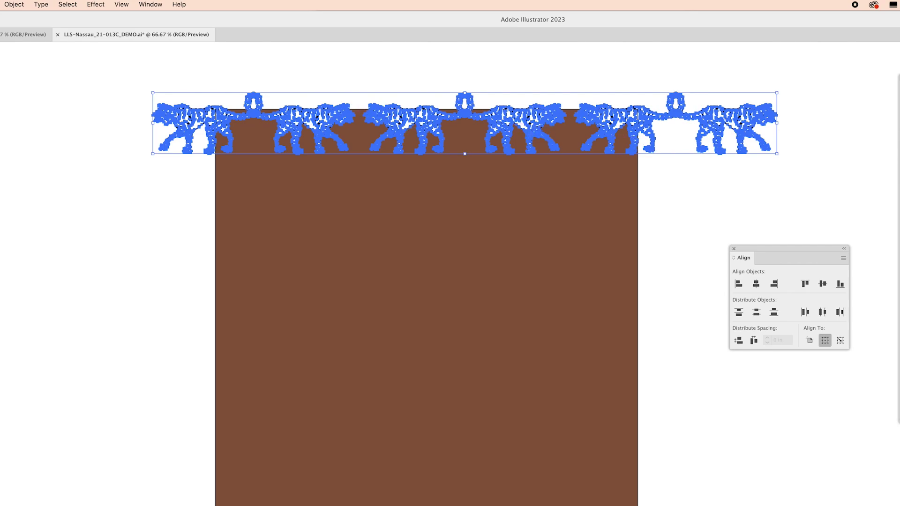
Group the three evenly spaced tiger pairs into one row.
left_click(14, 4)
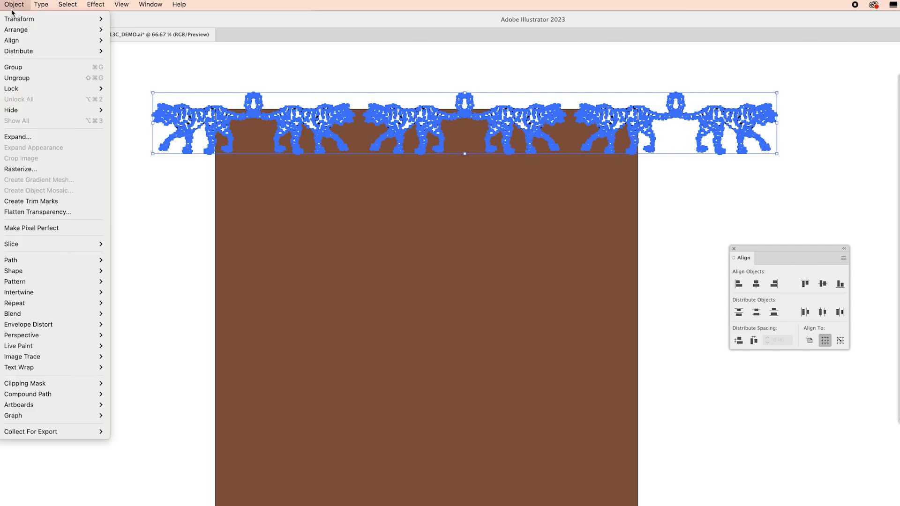
left_click(28, 68)
left_click(89, 131)
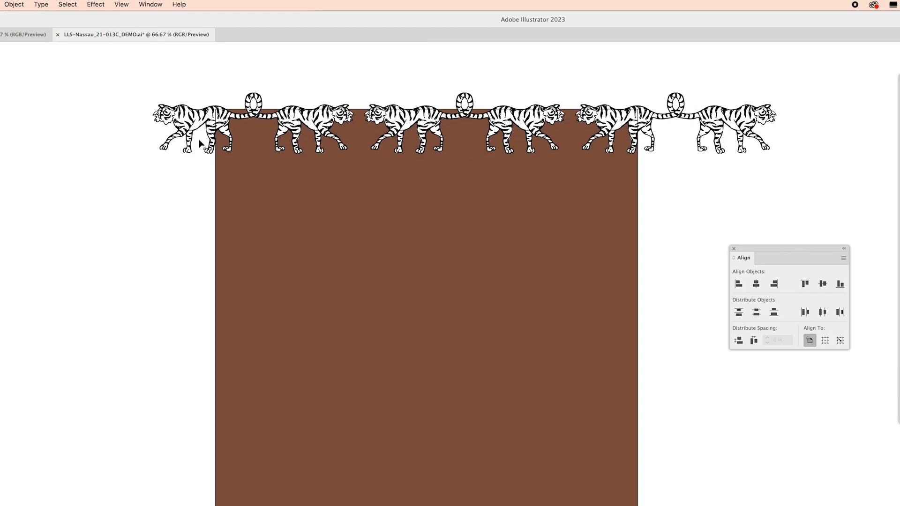
left_click(303, 121)
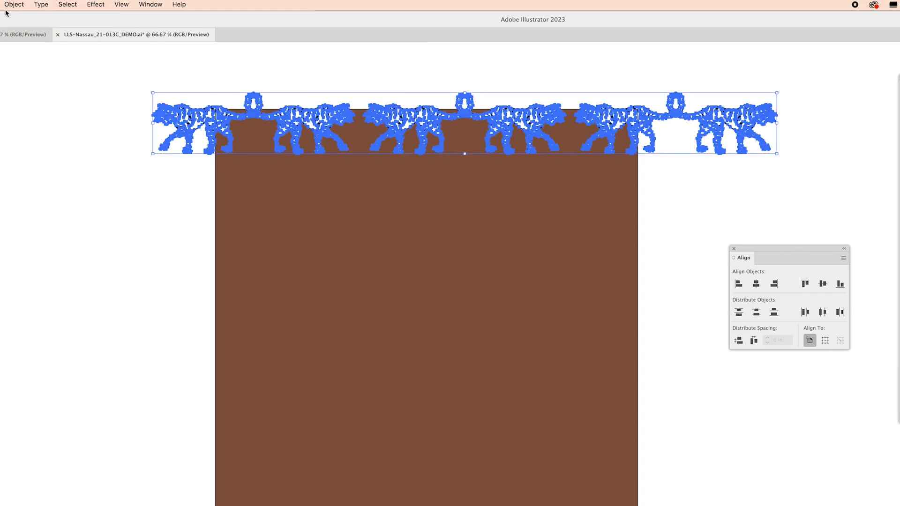
left_click(59, 179)
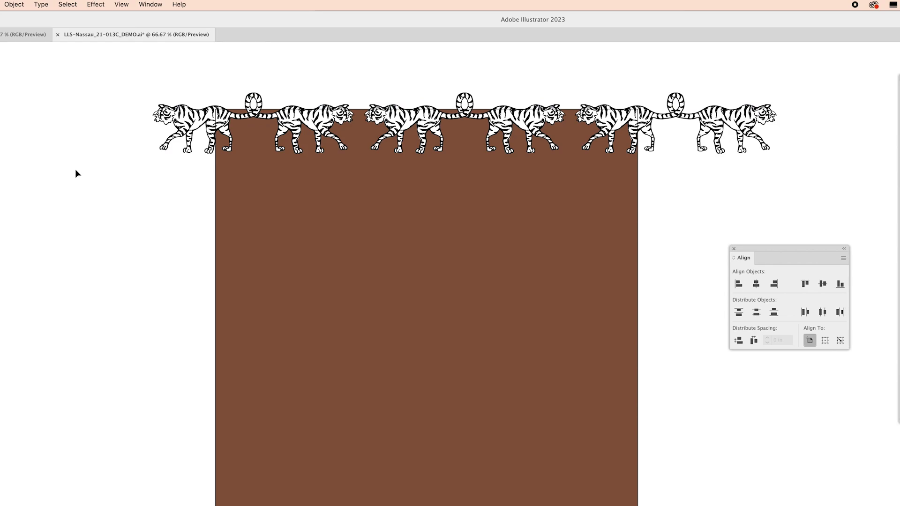
Copy the grouped tiger row 0 in horizontally and 12 in vertically onto the square's lower edge.
key("super+a")
left_click(14, 4)
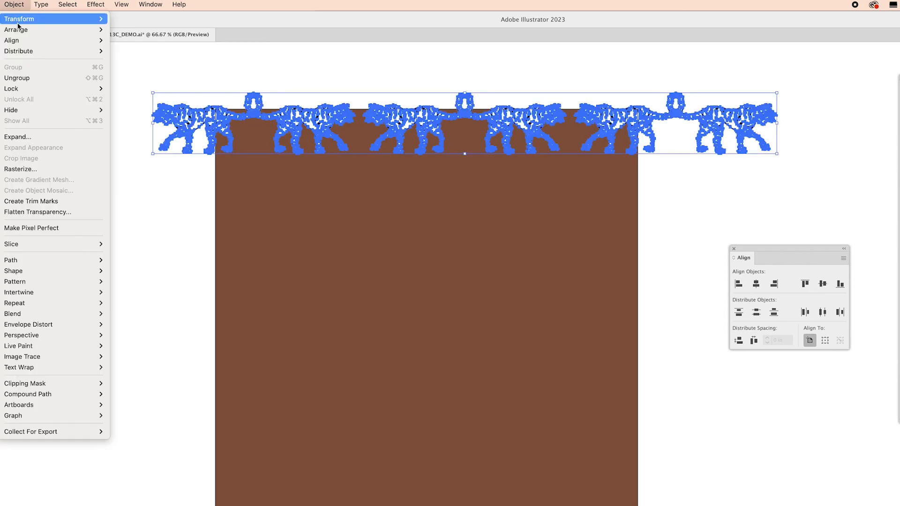
mouse_move(28, 19)
left_click(178, 34)
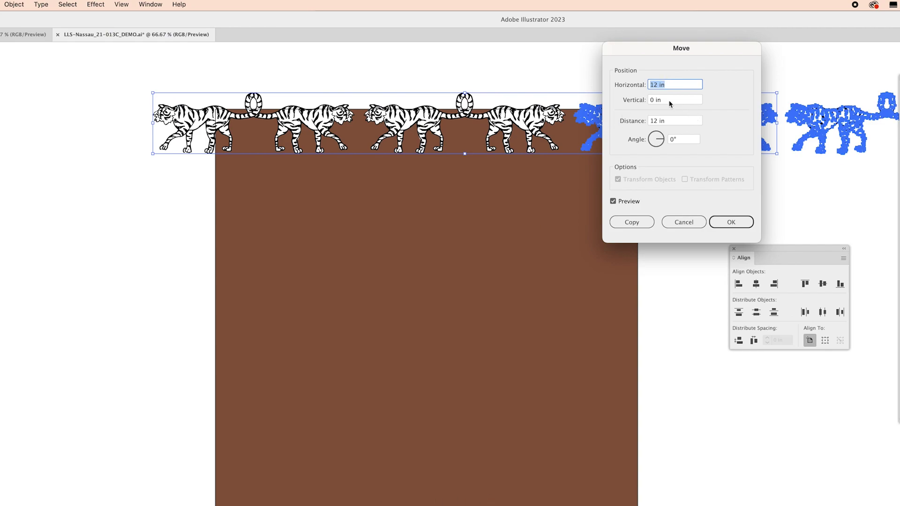
type("0")
key("Tab")
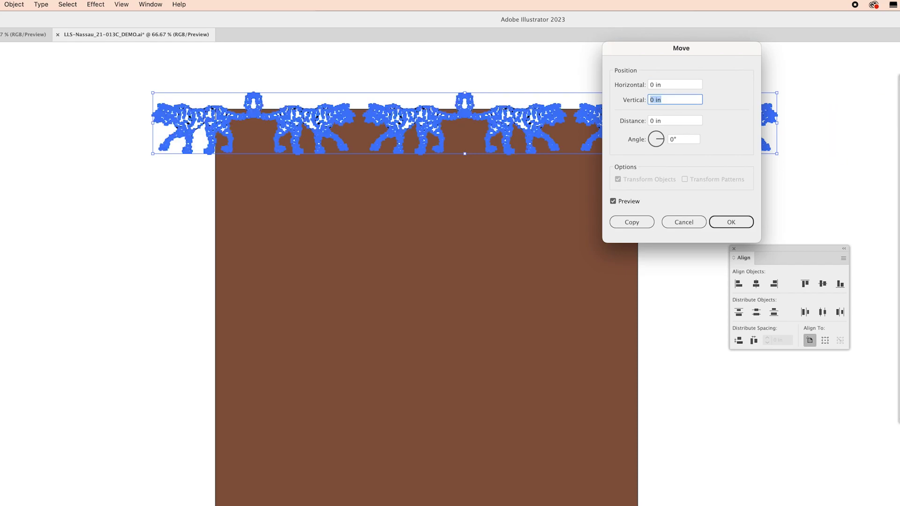
type("12")
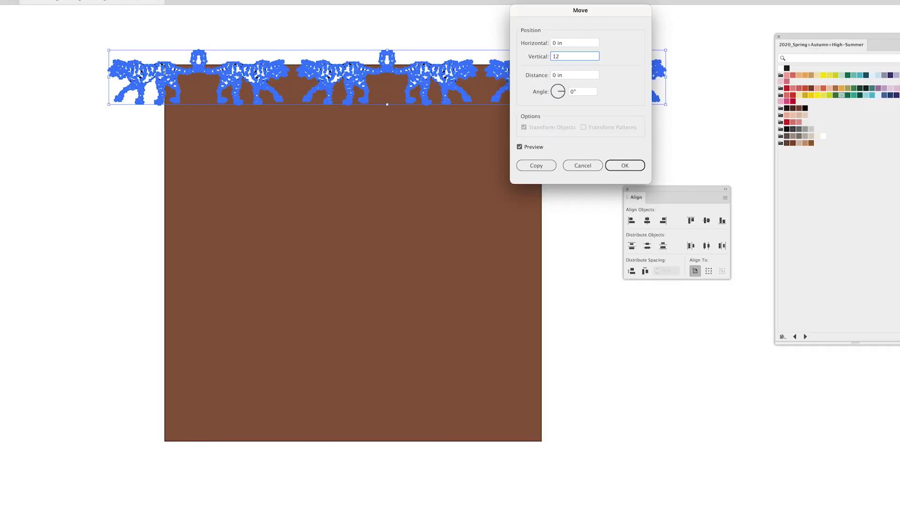
key("Tab")
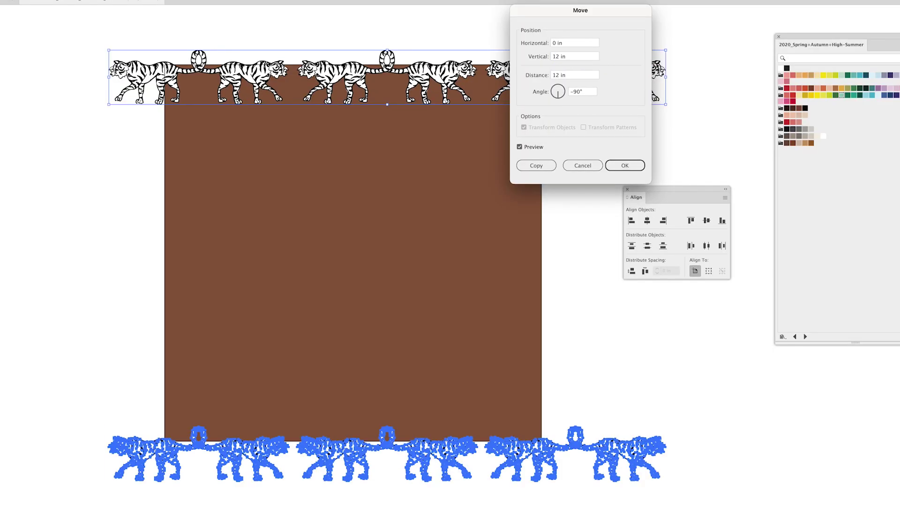
key("Return")
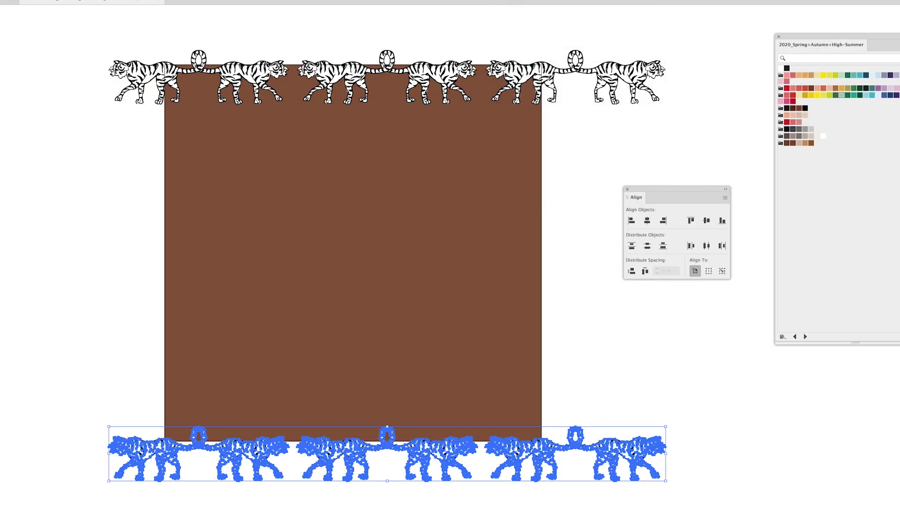
key("super+shift+a")
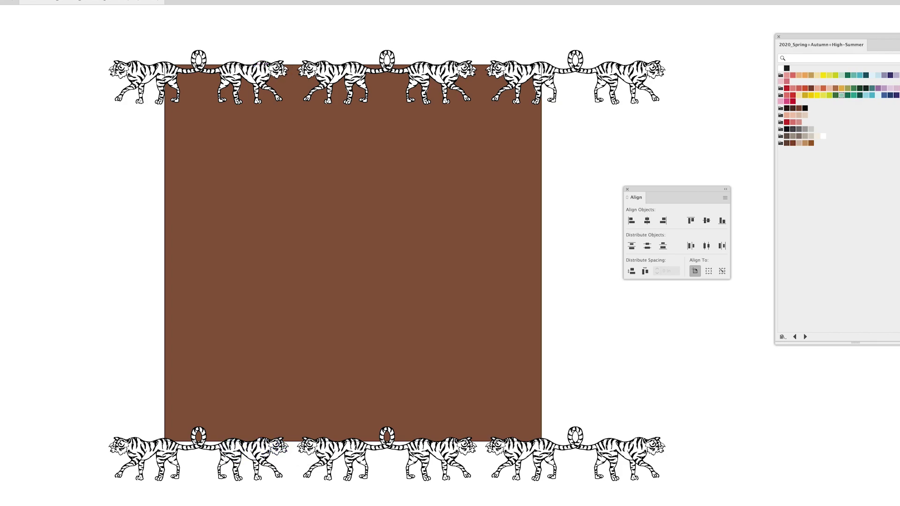
Duplicate the upper tiger row and place the copy directly beneath it, shifted left by about half a pair spacing.
left_click(176, 74)
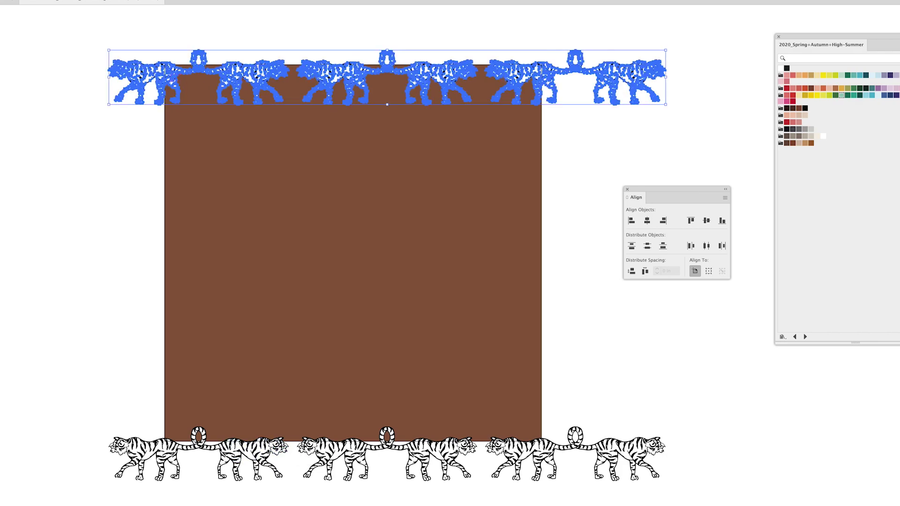
key("super+c")
key("super+v")
left_click_drag(313, 277, 266, 276)
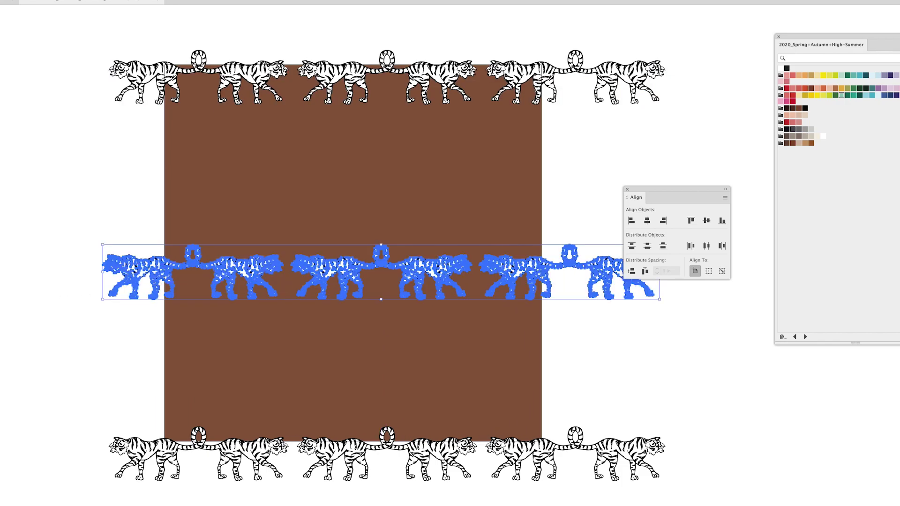
key("shift+super+a")
left_click_drag(451, 267, 372, 125)
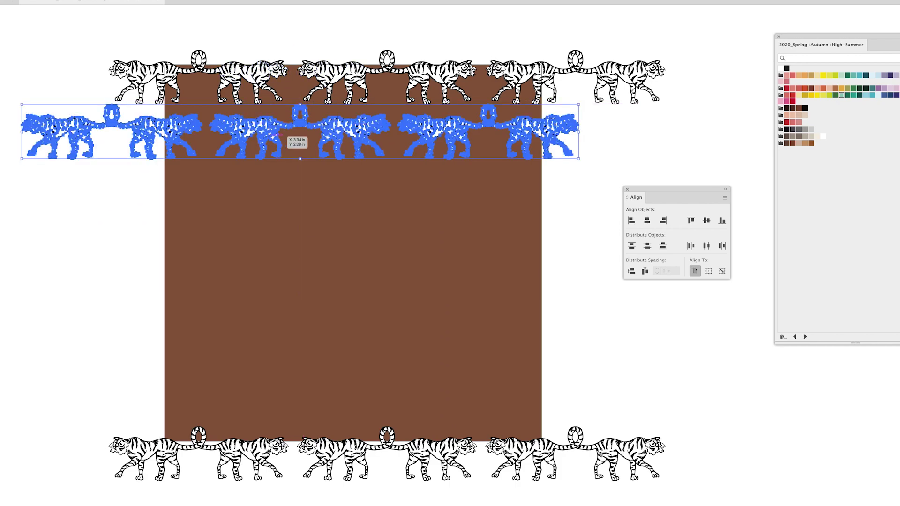
left_click_drag(273, 119, 267, 120)
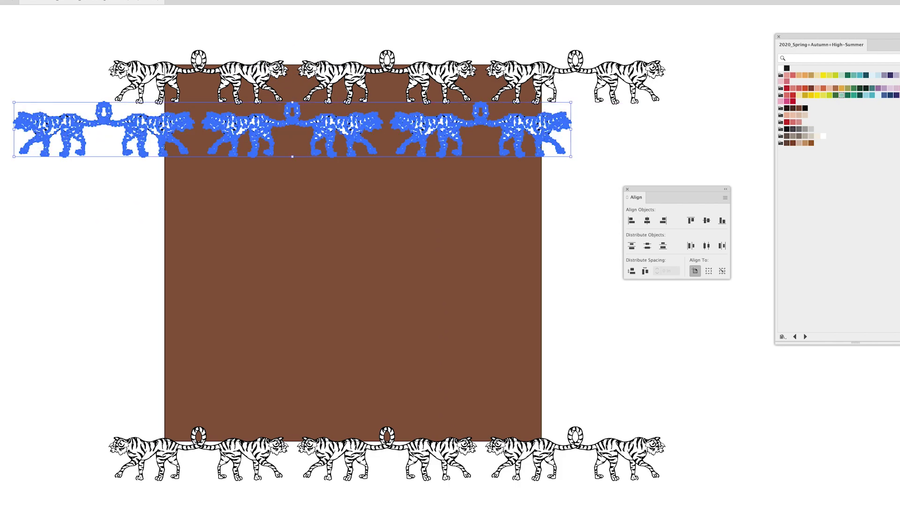
key("super+shift+a")
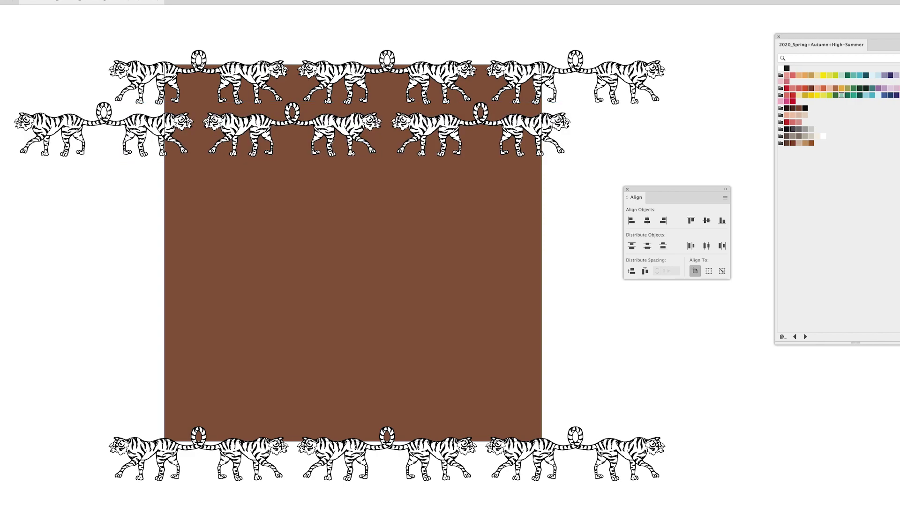
Fill the brown square below the second row with five more tiger row copies, staggered alternately by about half a pair spacing.
left_click_drag(577, 189, 183, 141)
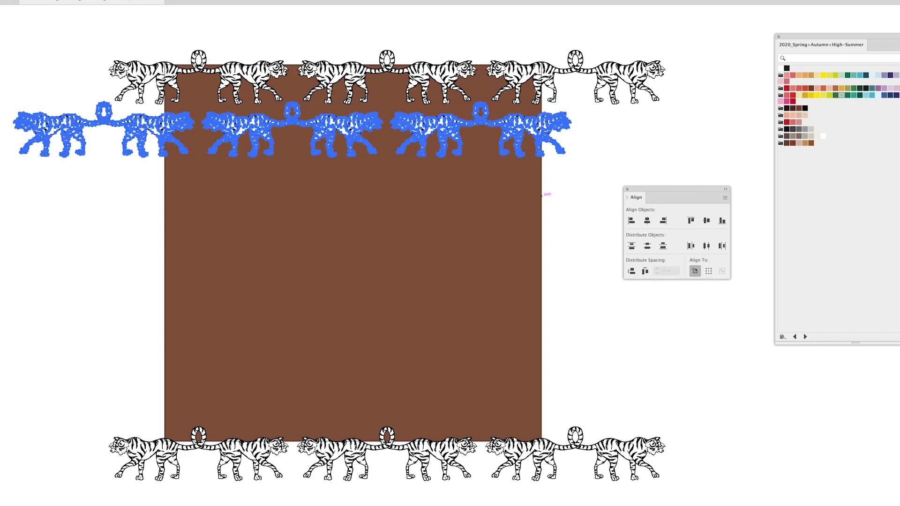
left_click_drag(277, 121, 370, 173)
key("super+v")
left_click_drag(431, 305, 292, 253)
left_click_drag(572, 302, 533, 181)
key("super+c")
key("super+v")
left_click_drag(432, 242, 344, 265)
left_click(445, 280)
key("super+c")
key("super+v")
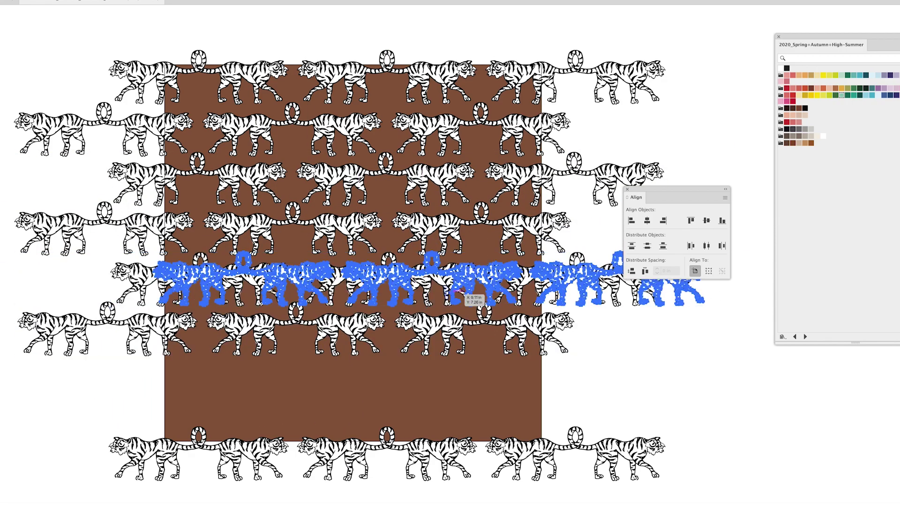
left_click_drag(462, 284, 416, 397)
Distribute all eight tiger rows by their vertical centers relative to the selection.
left_click(453, 449)
mouse_move(444, 57)
left_mouse_down()
mouse_move(415, 495)
mouse_move(315, 495)
mouse_move(324, 496)
left_mouse_up()
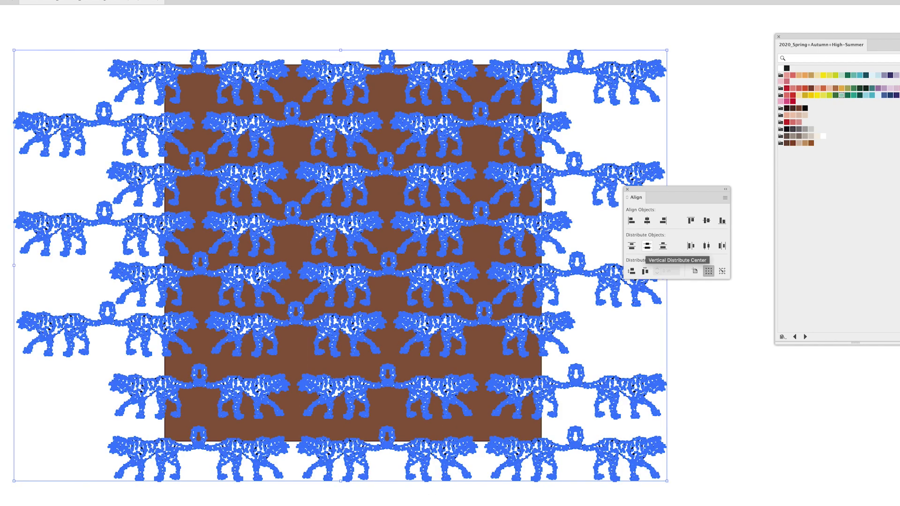
left_click(647, 246)
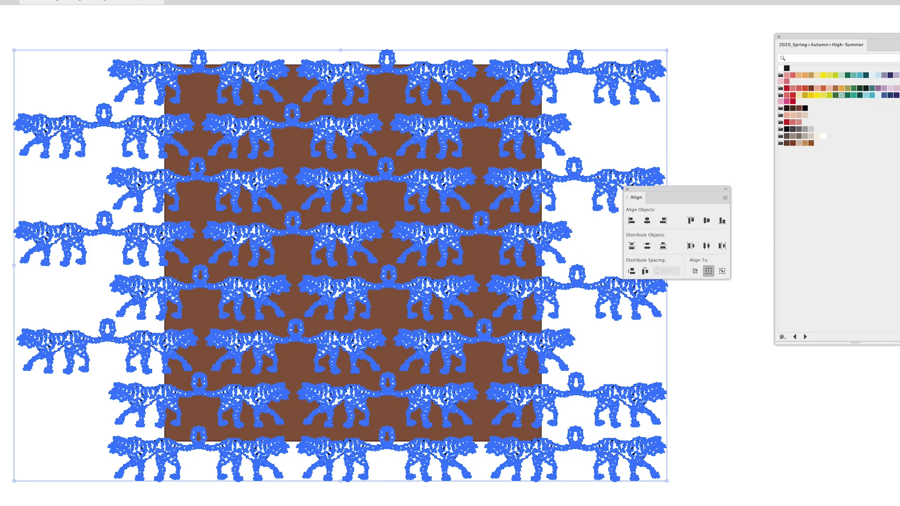
key("super+shift+a")
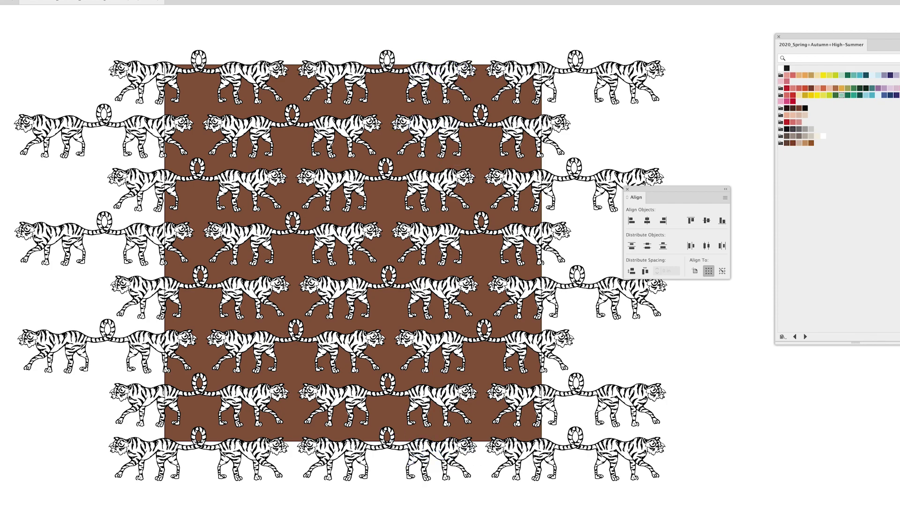
Replace the lowest tiger row with an exact copy of the top row, offset 0 in horizontally and 12 in vertically.
left_click(441, 452)
key("Delete")
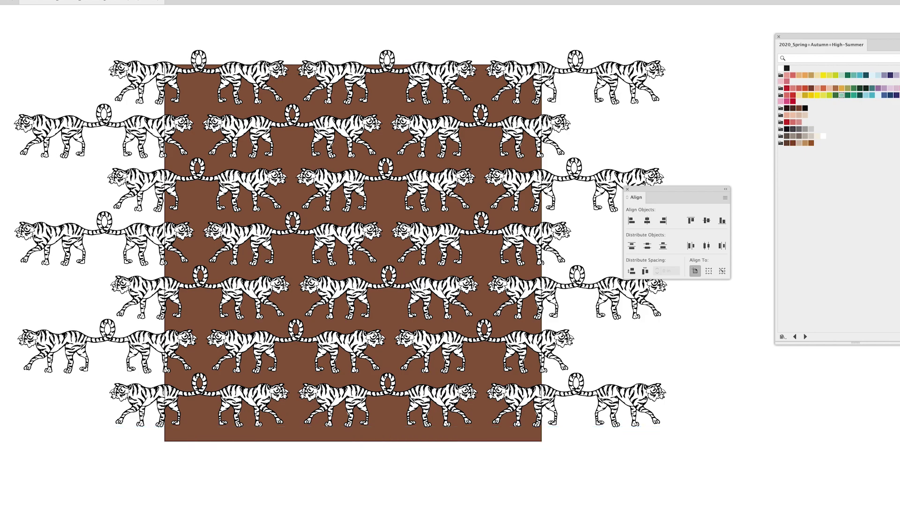
left_click(488, 100)
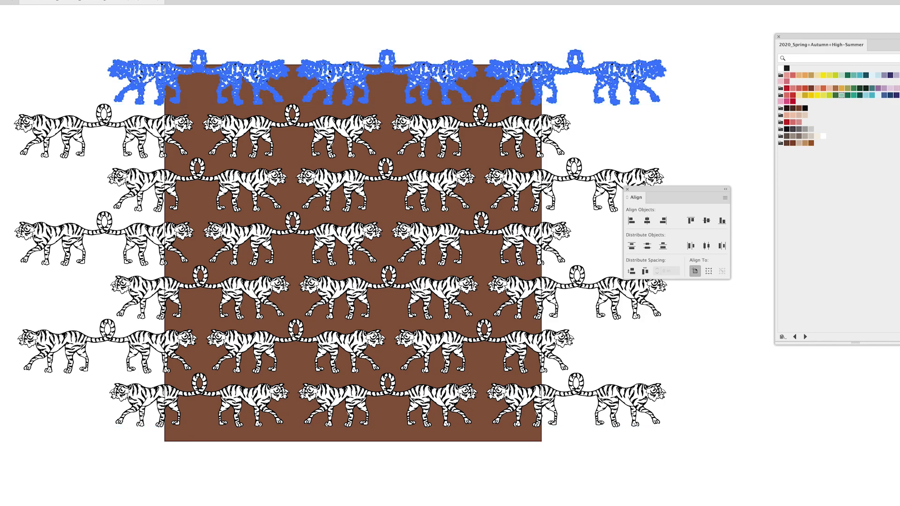
key("shift+super+a")
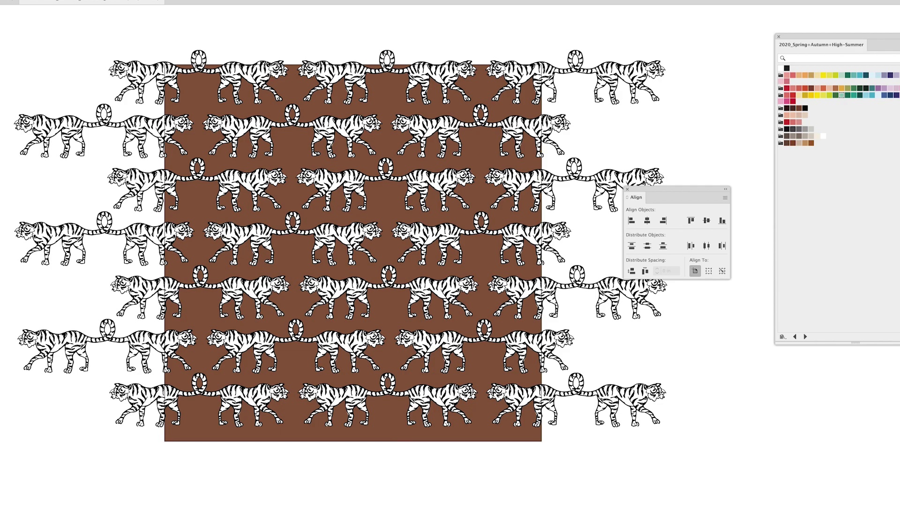
left_click(225, 78)
left_click(2, 1)
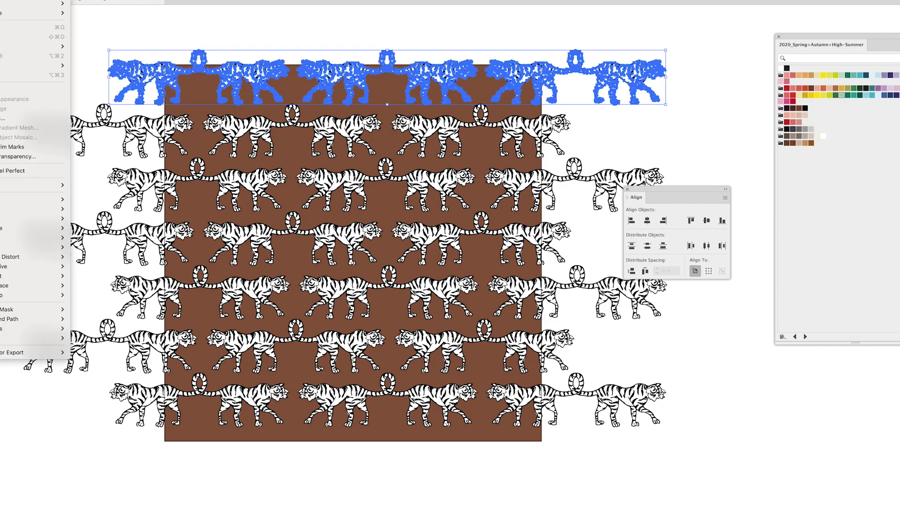
mouse_move(33, 3)
left_click(89, 6)
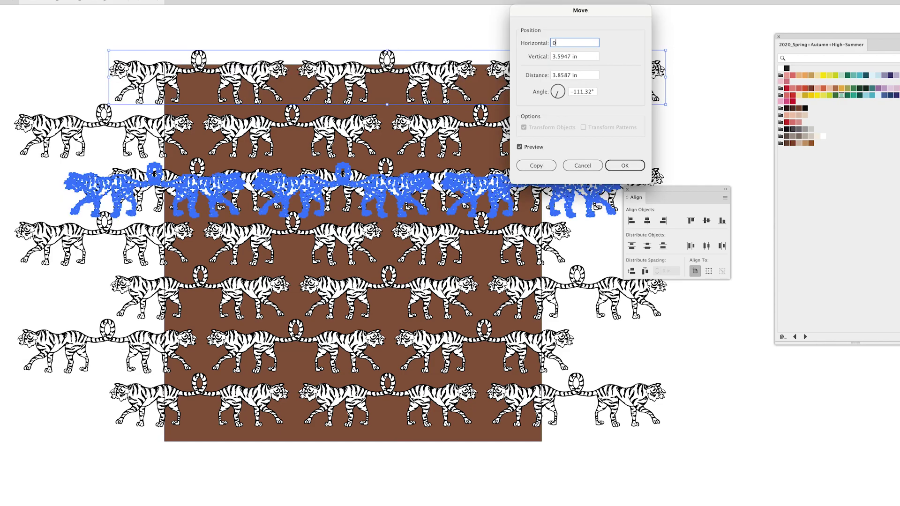
type("12")
key("Tab")
left_click(536, 165)
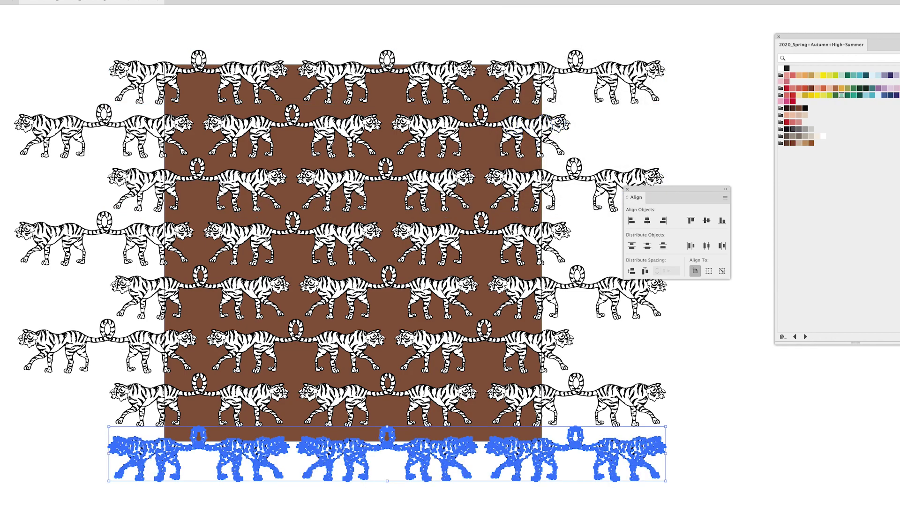
key("super+shift+a")
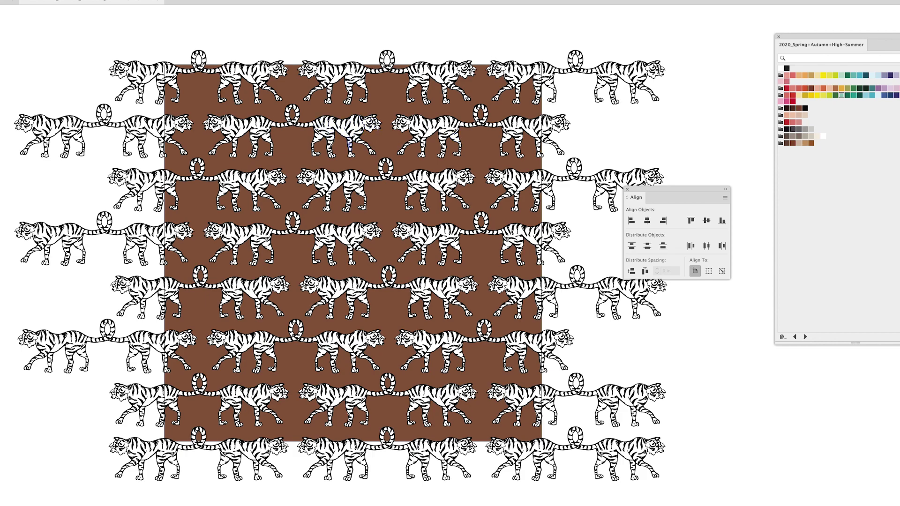
key("shift+F7")
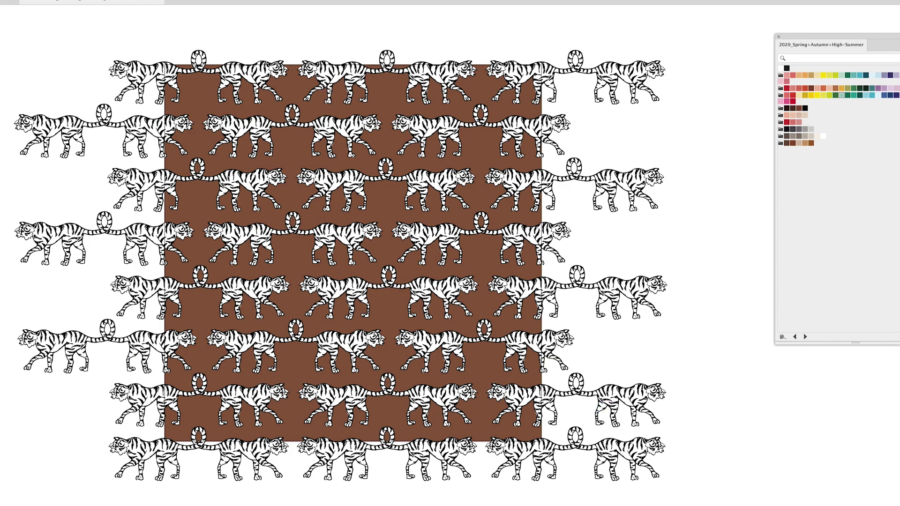
Paste a copy of the brown square in front on the tigers' Warm Black 19-1314 tpg layer and lock the Brown 18-1148 tpg layer.
key("F7")
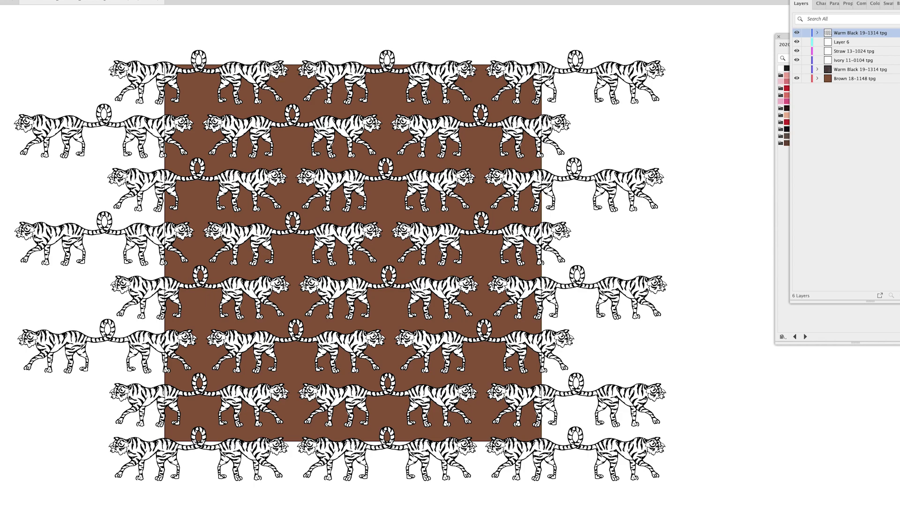
left_click(896, 78)
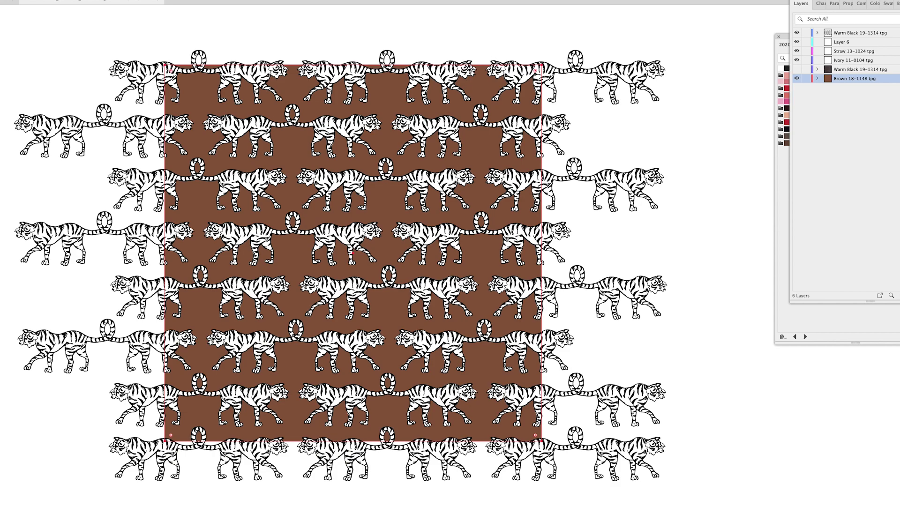
key("v")
left_click(860, 32)
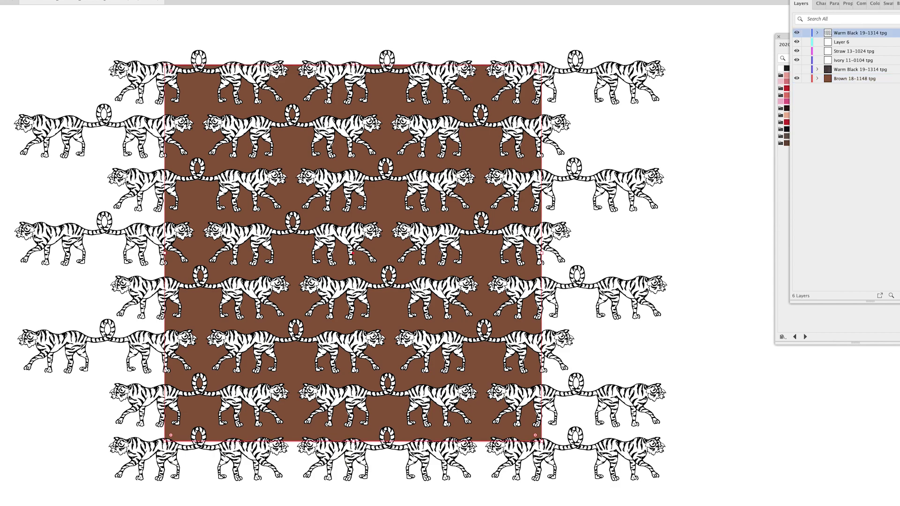
key("ctrl+f")
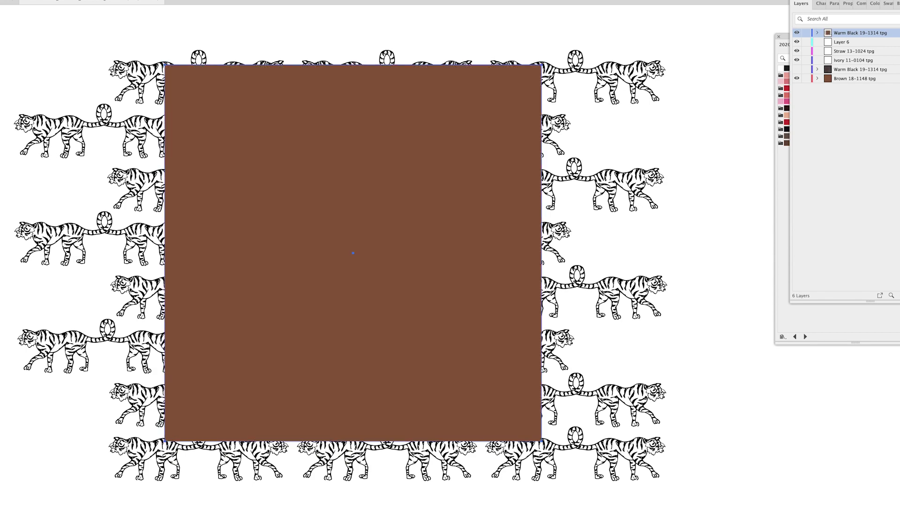
left_click(806, 79)
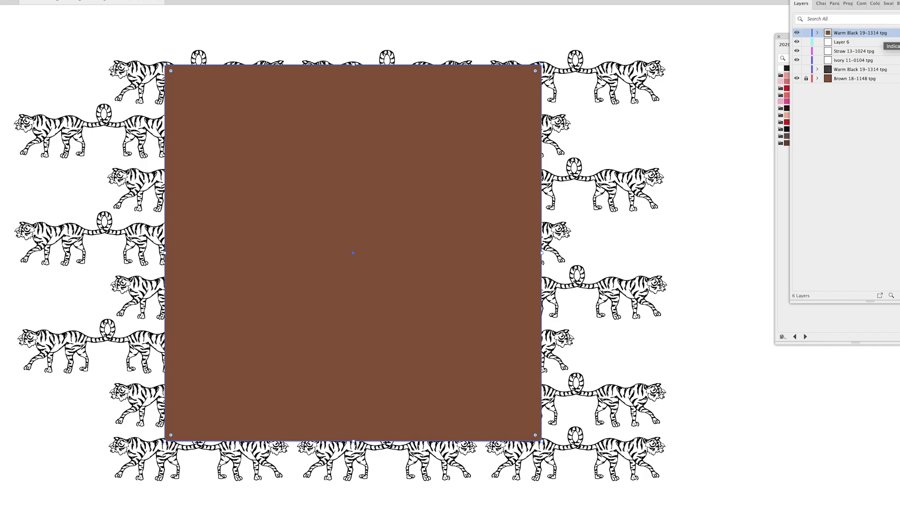
Make a clipping mask that crops all tiger rows to the copied square.
key("ctrl+a")
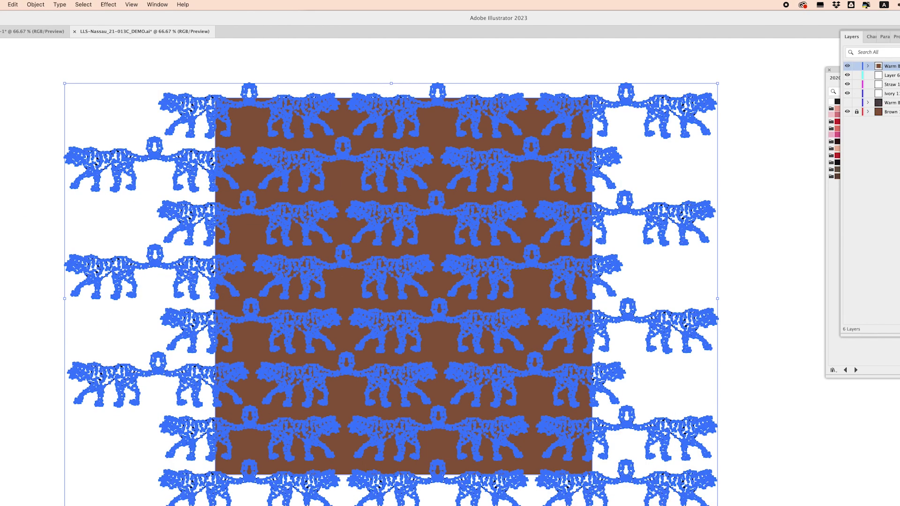
left_click(35, 5)
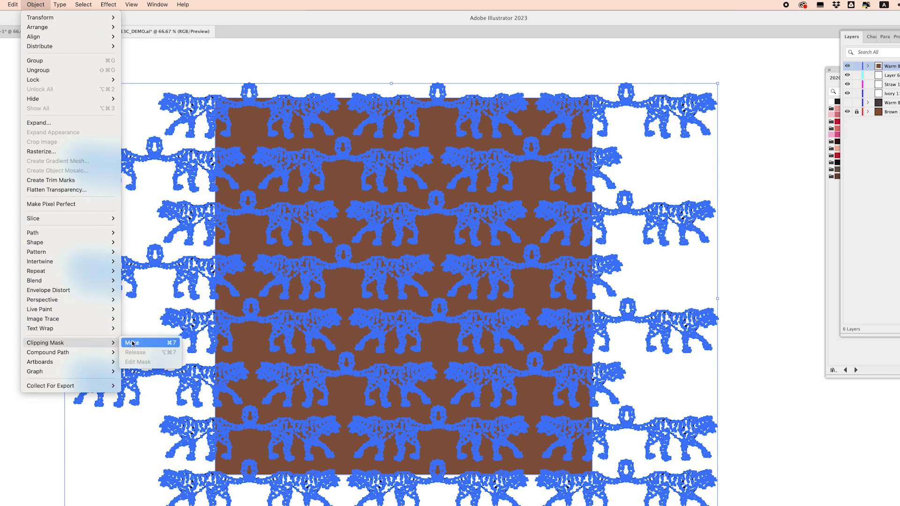
left_click(133, 343)
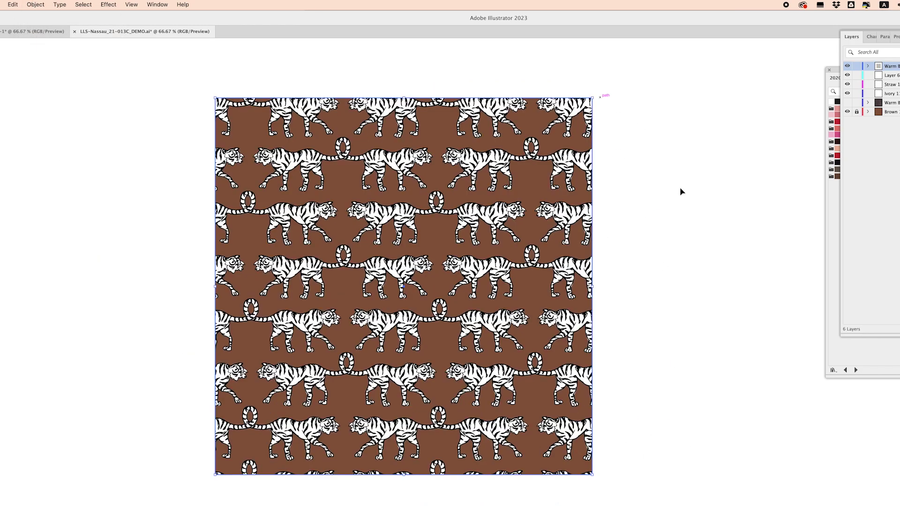
left_click(653, 295)
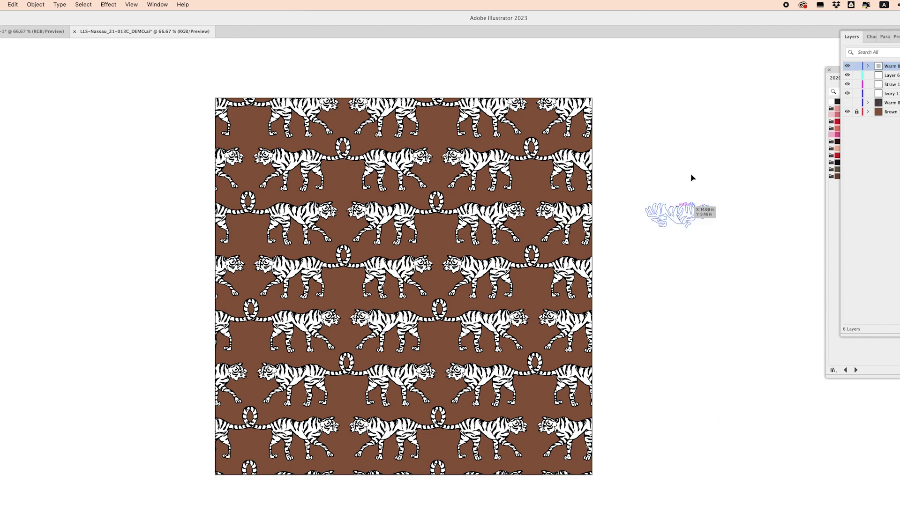
left_click_drag(584, 273, 583, 268)
key("super+z")
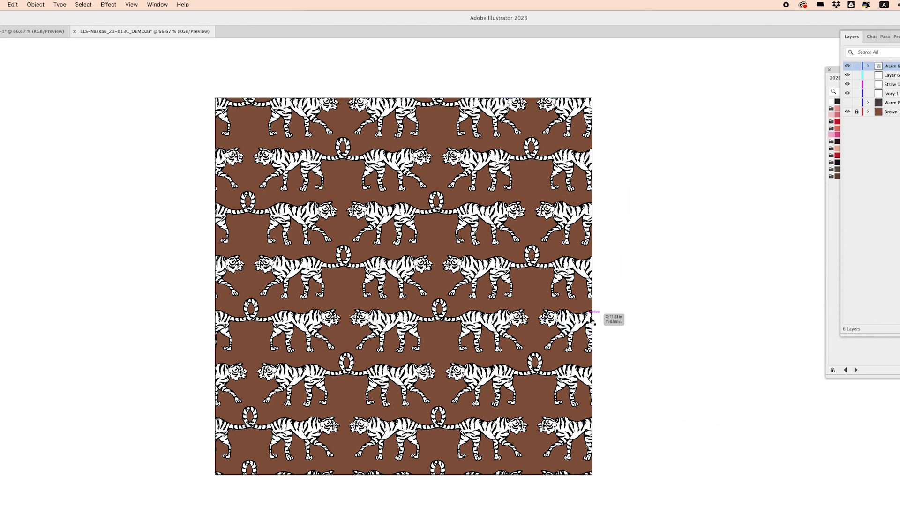
Merge the clipped tiger artwork with Pathfinder to cut away everything outside the square.
left_click(579, 272)
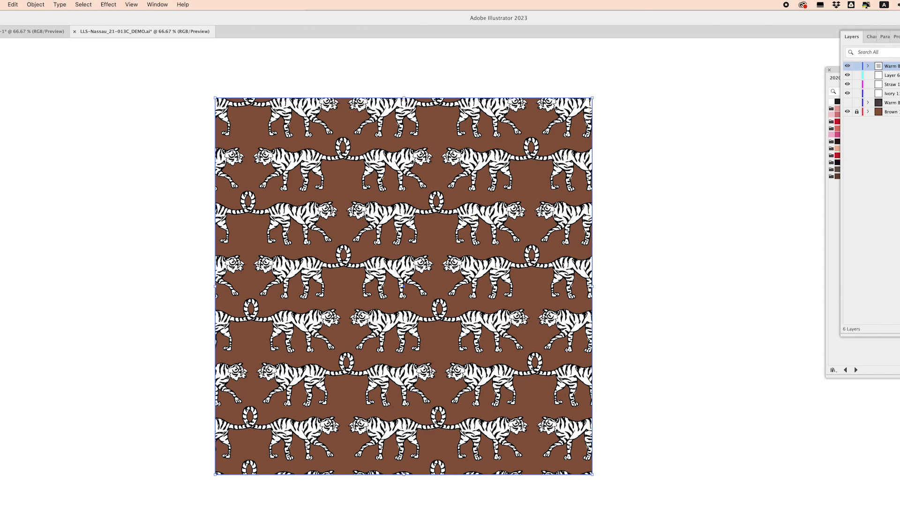
key("F7")
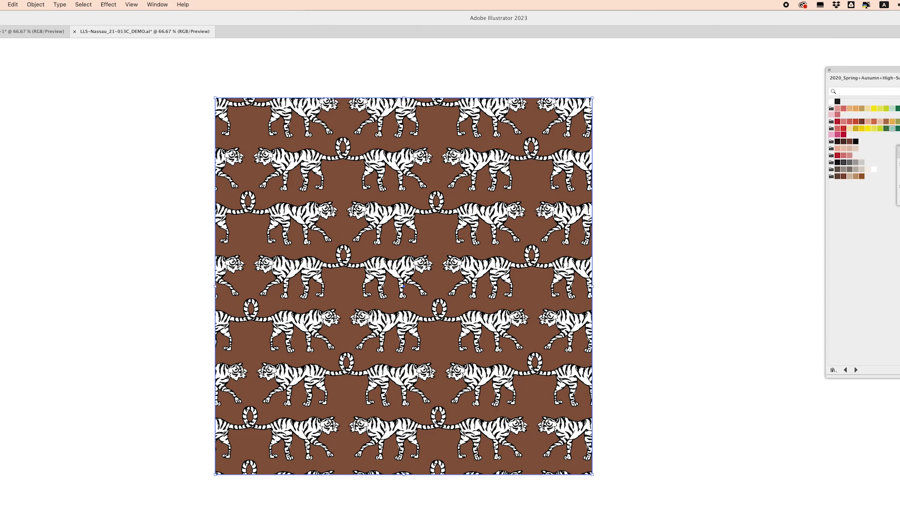
key("super+shift+F9")
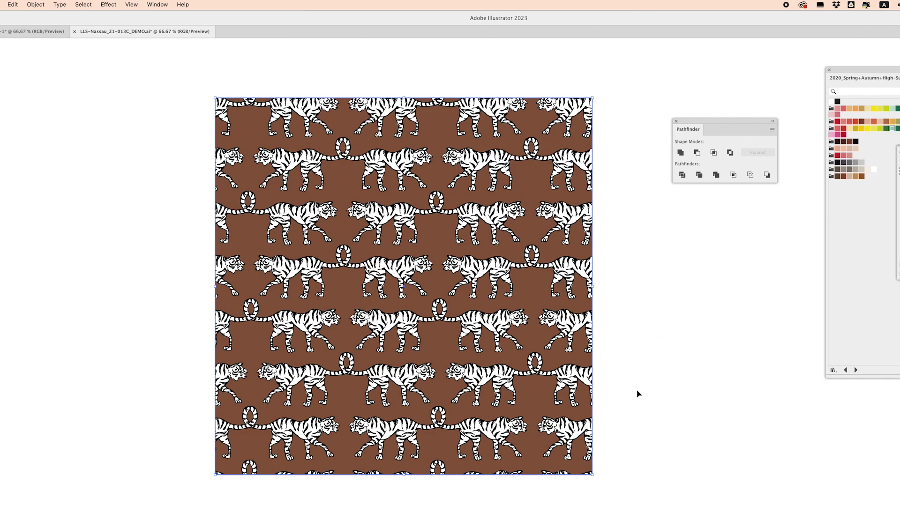
left_click(717, 175)
left_click_drag(565, 277, 584, 294)
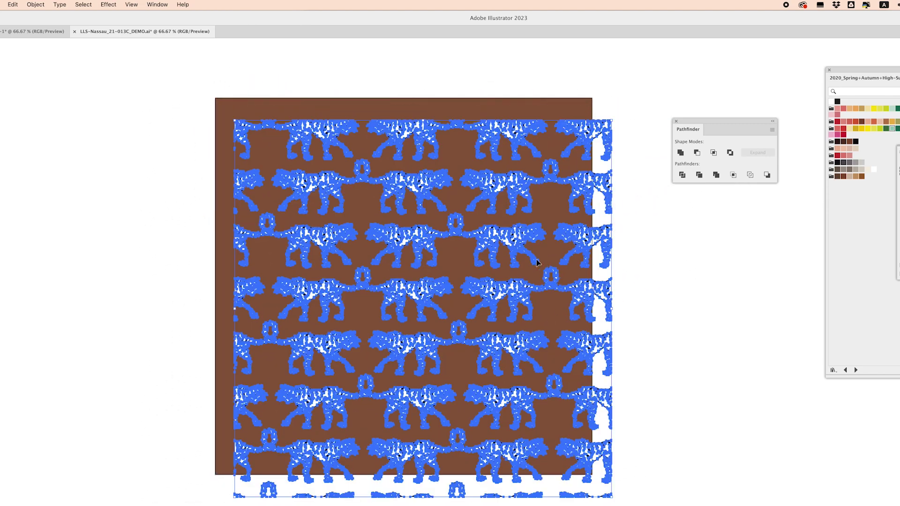
key("super+z")
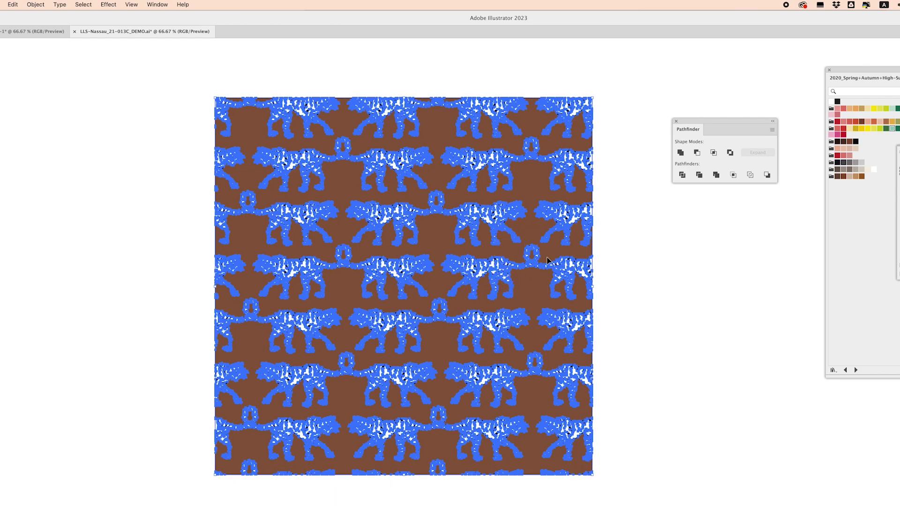
left_click(626, 287)
double_click(567, 270)
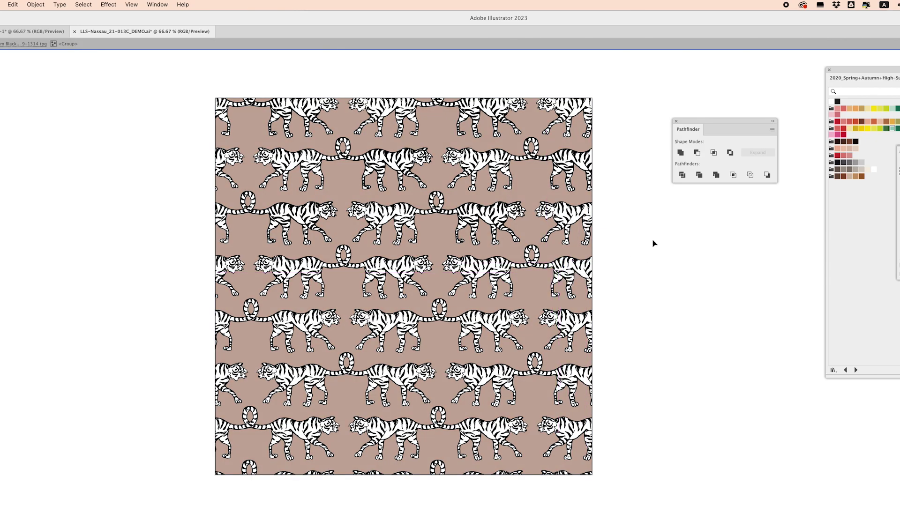
double_click(638, 296)
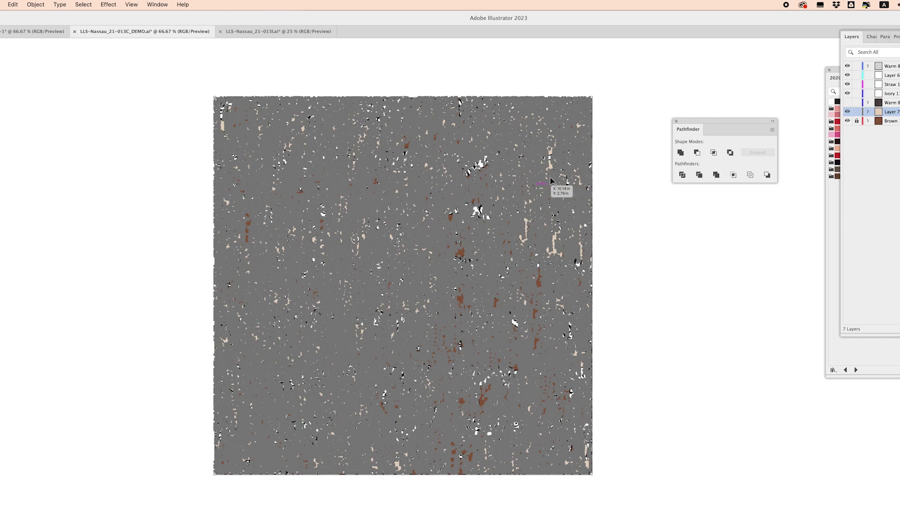
Recolor the selected background texture on Layer 7 with a dark reddish-brown swatch from the color library.
left_click(834, 196)
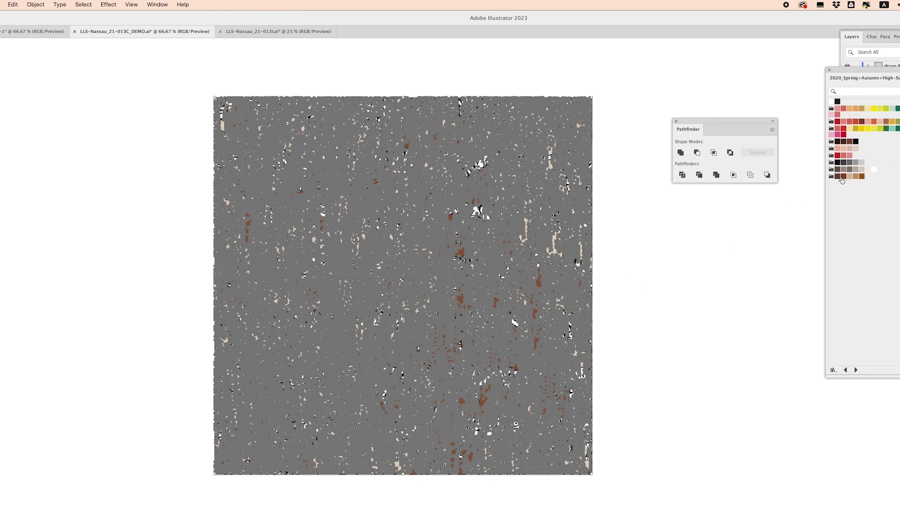
left_click(843, 141)
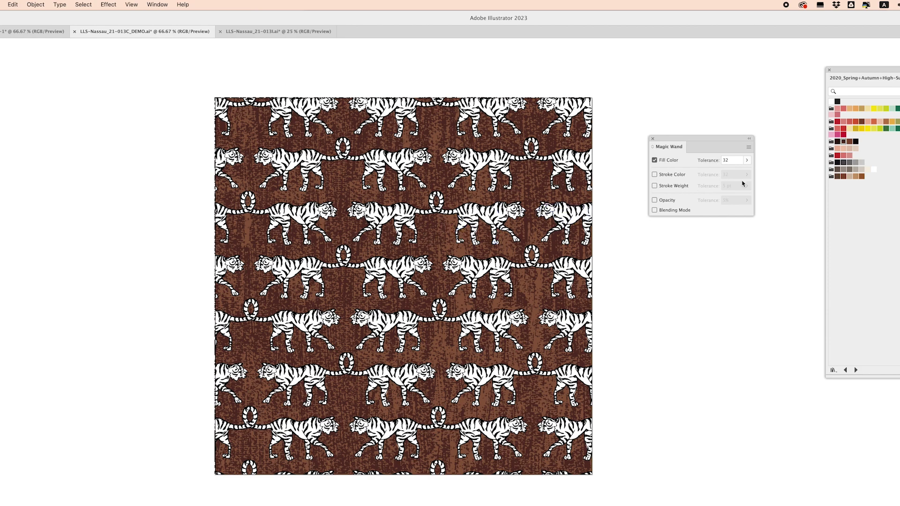
Set the Magic Wand's Fill Color tolerance to 1.
left_click(731, 162)
key("Return")
key("super+plus")
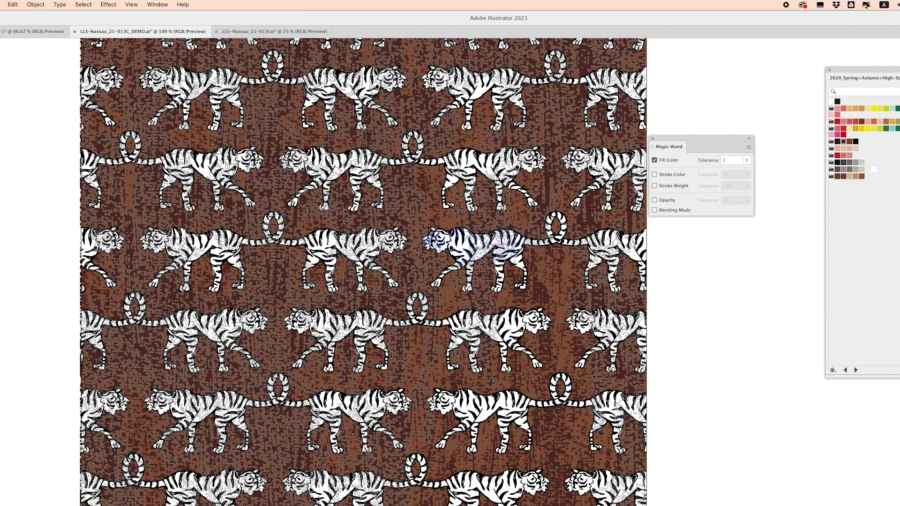
Select all the black tiger outlines and stripes by fill color and recolor them with the very dark brown swatch from the color library.
left_click(490, 232)
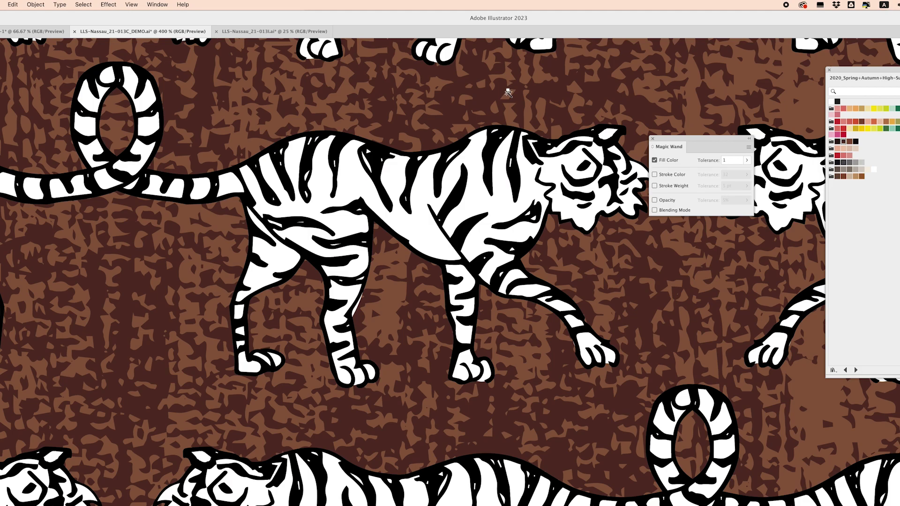
left_click(451, 197)
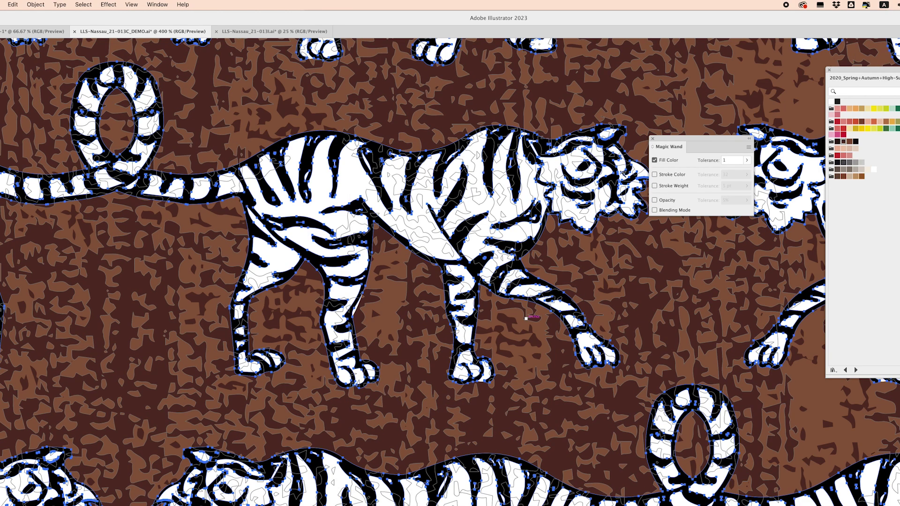
left_click(837, 142)
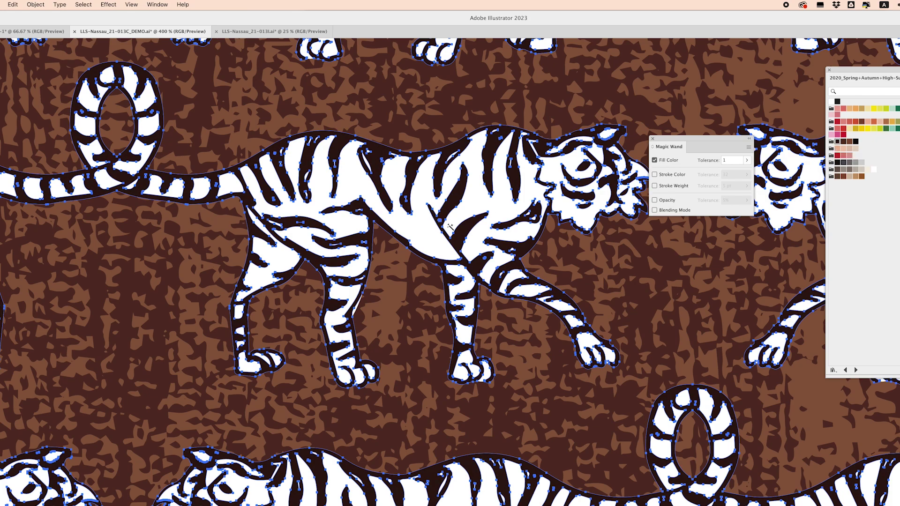
key("super+0")
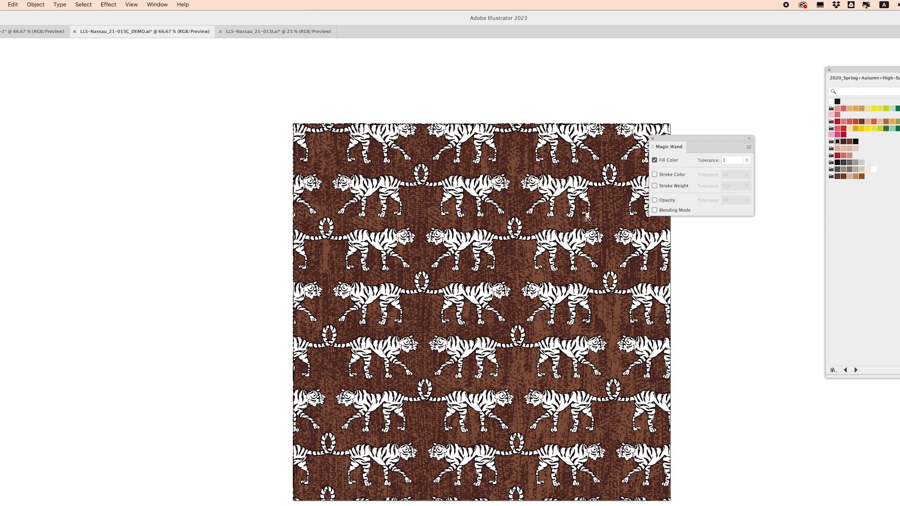
left_click_drag(650, 237, 607, 221)
left_click_drag(575, 333, 567, 326)
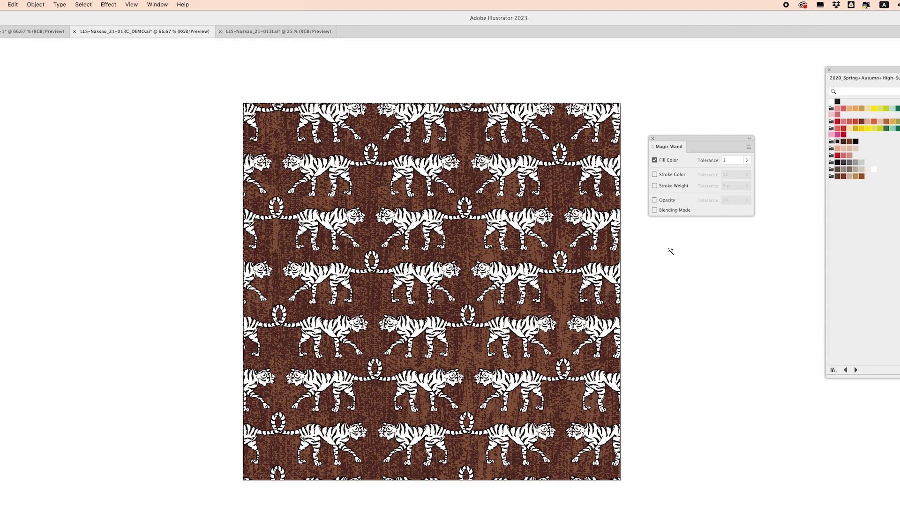
Unlock the Brown 18-1148 tpg layer so its base square can be selected.
key("super+equal")
key("super+equal")
key("super+equal")
key("F7")
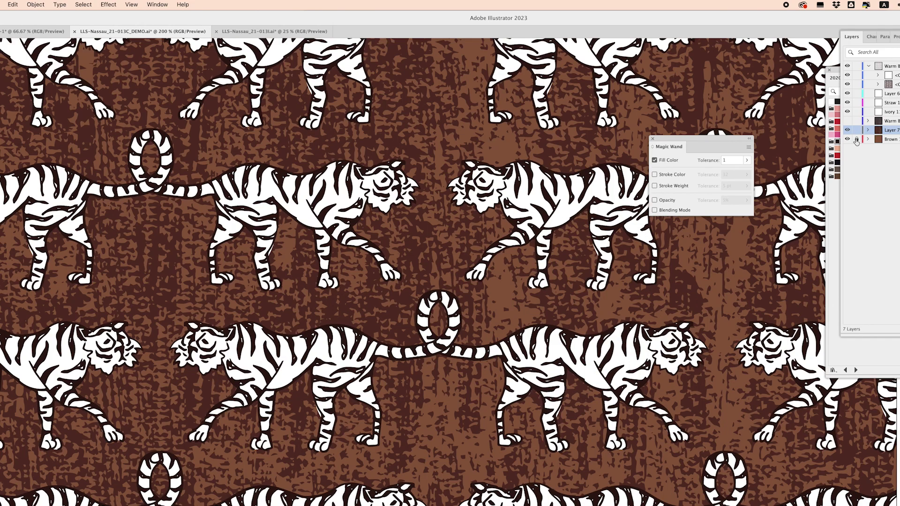
key("F7")
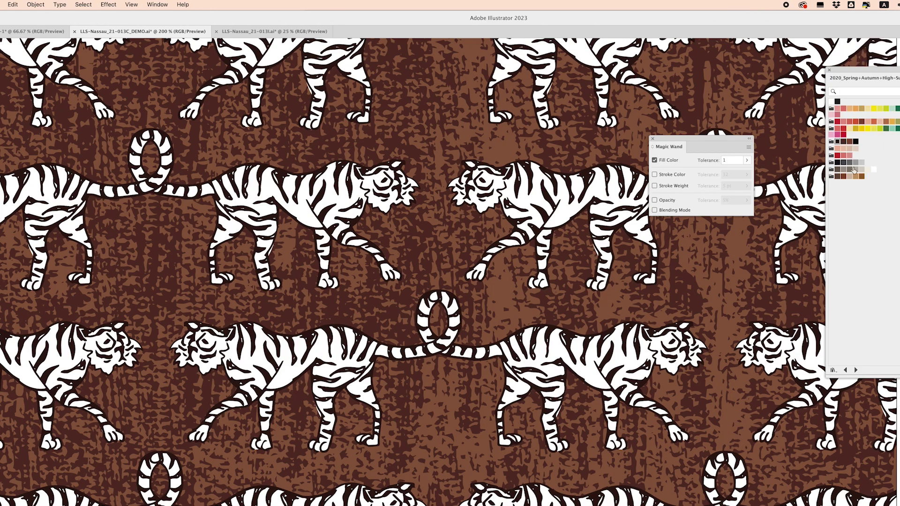
Select the background colors by fill and recolor the dark reddish-brown texture dark teal and the brown base square turquoise.
scroll(609, 253, "right", 5)
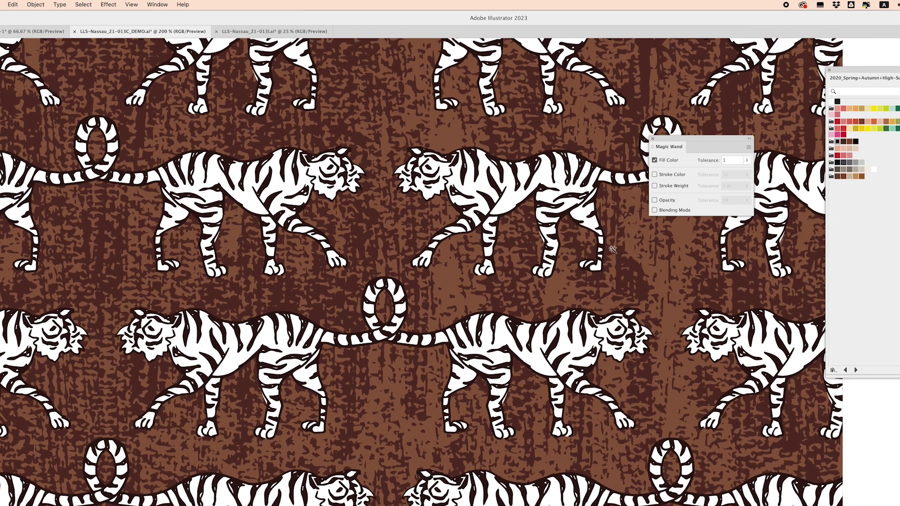
scroll(609, 248, "right", 5)
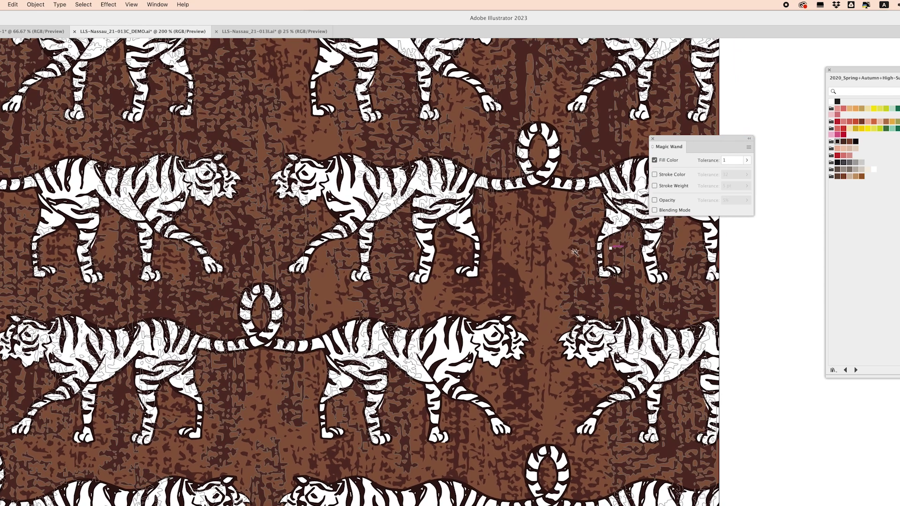
key("super+shift+a")
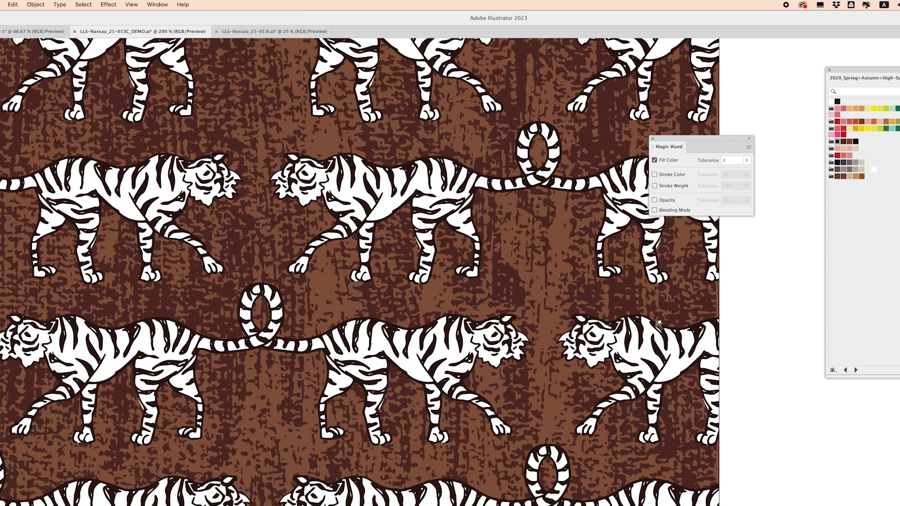
scroll(516, 277, "right", 1)
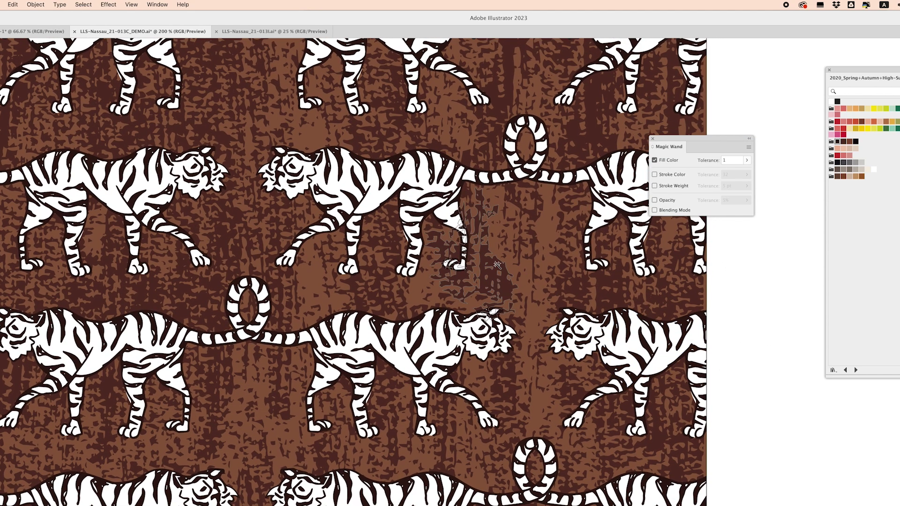
left_click(510, 274)
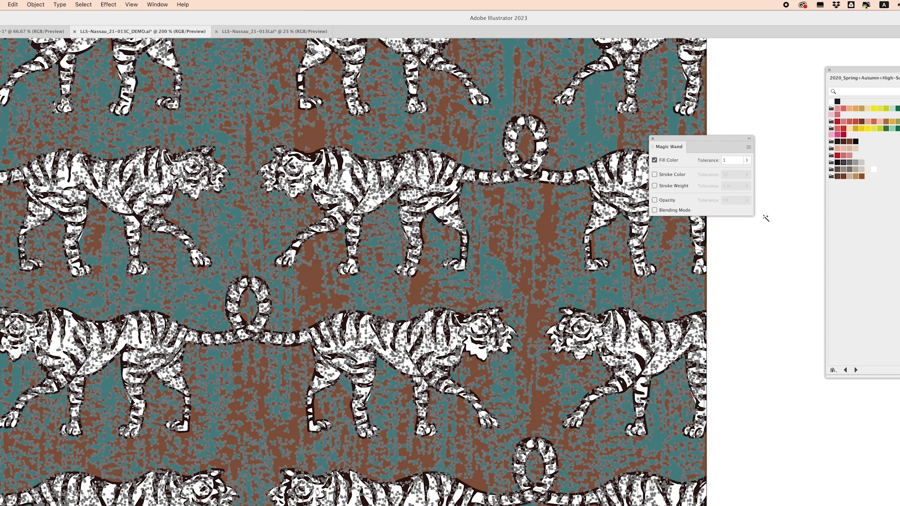
left_click(767, 238)
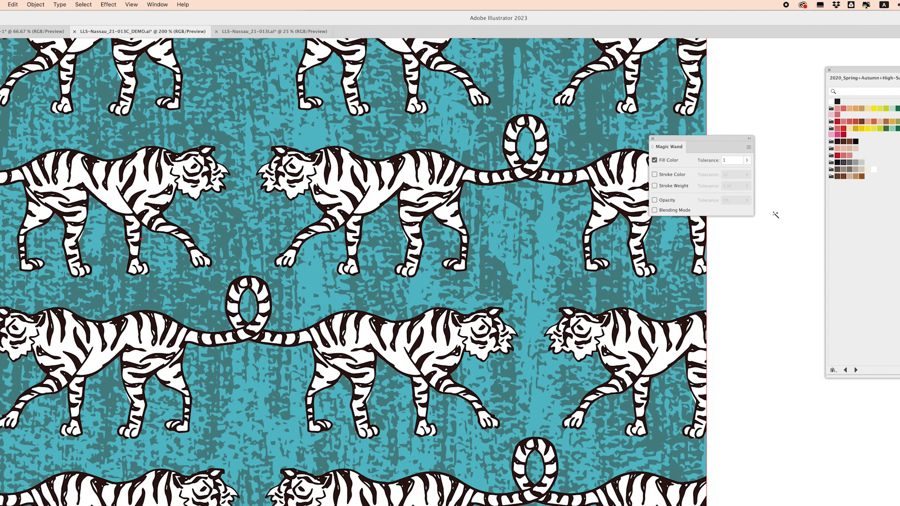
key("super+minus")
key("super+minus")
key("super+minus")
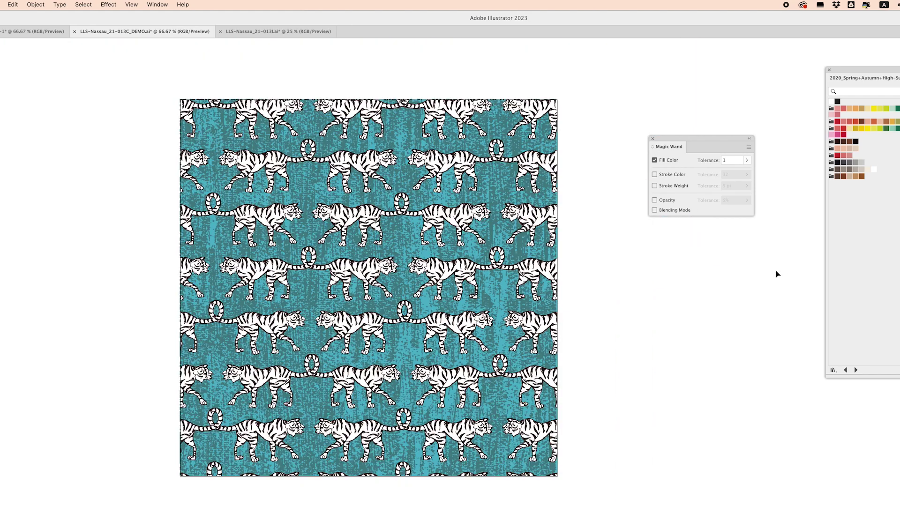
Select all the white tiger body fills by color and recolor them with the pale cream swatch from the color library.
left_click_drag(651, 256, 677, 261)
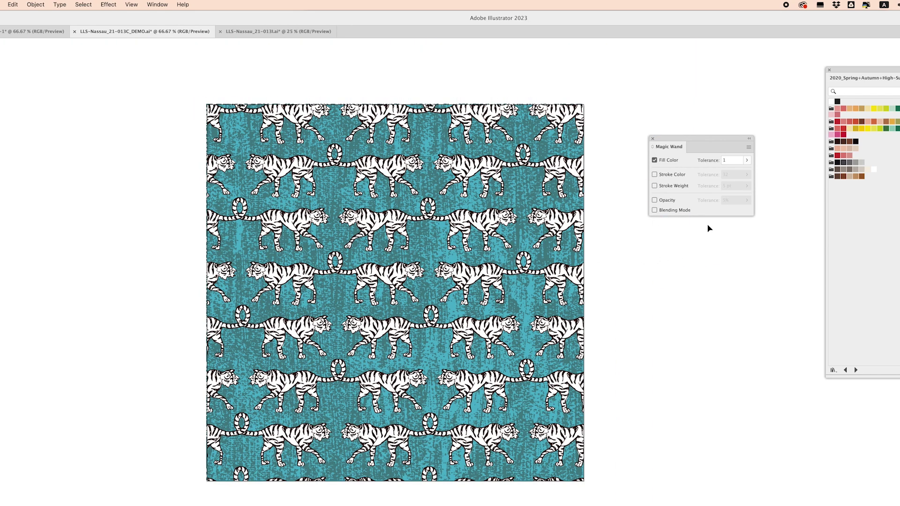
key("super+plus")
key("super+plus")
left_click(499, 226)
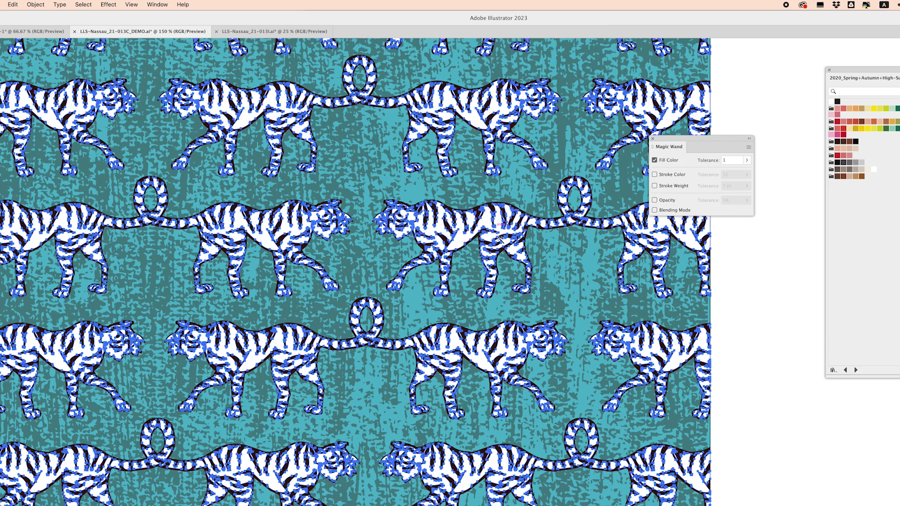
key("super+minus")
key("super+minus")
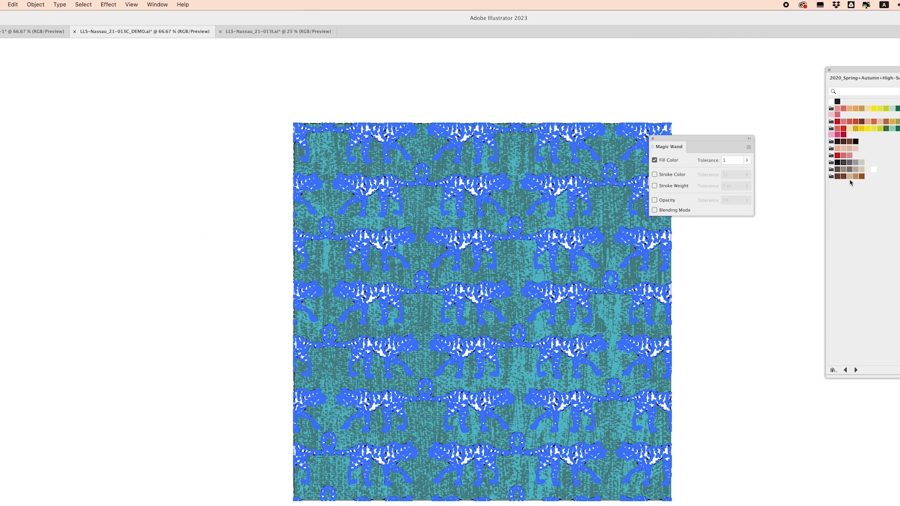
left_click(868, 170)
left_click(719, 334)
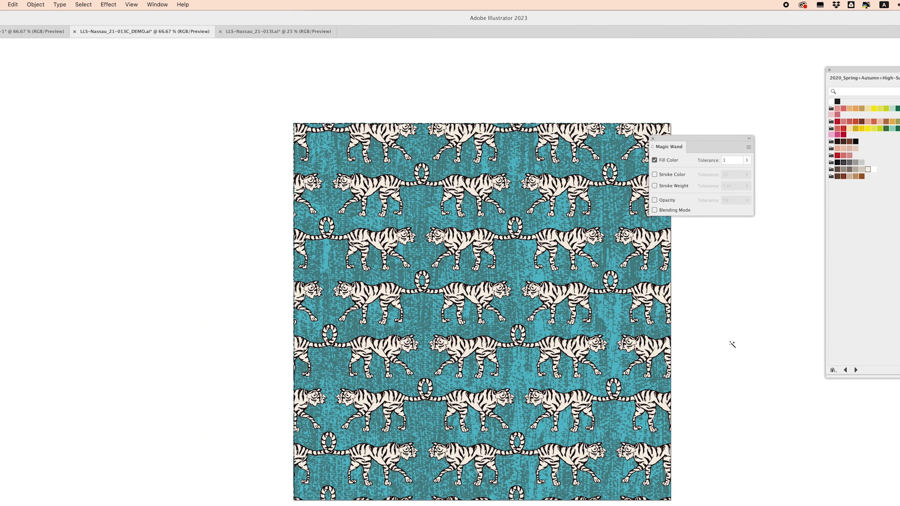
scroll(732, 343, "right", 5)
scroll(732, 342, "down", 2)
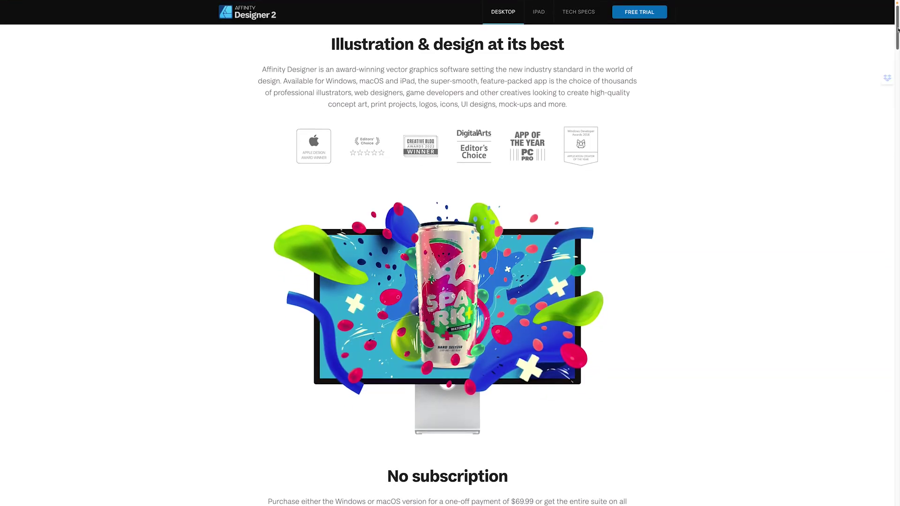
On the Affinity Designer 2 web page, read the No subscription pricing paragraph and open the purchase options.
scroll(899, 30, "down", 1)
scroll(899, 31, "down", 3)
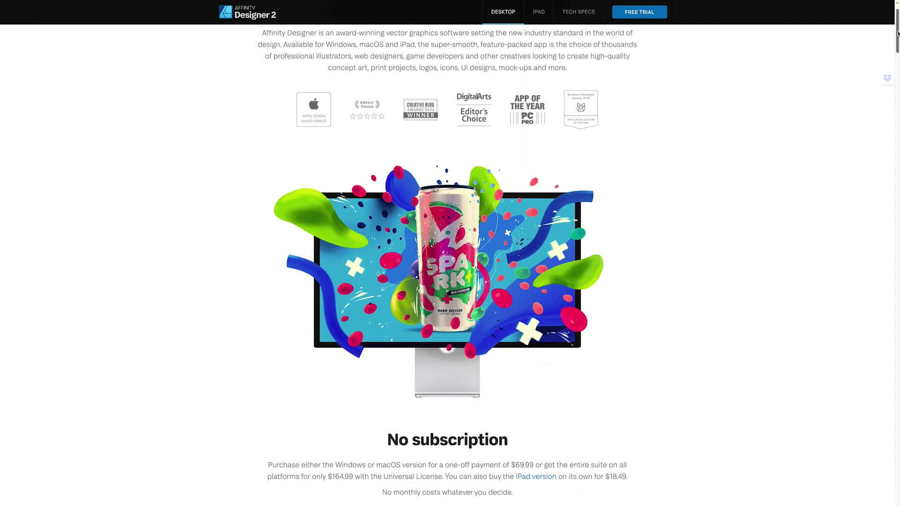
left_click_drag(898, 42, 893, 60)
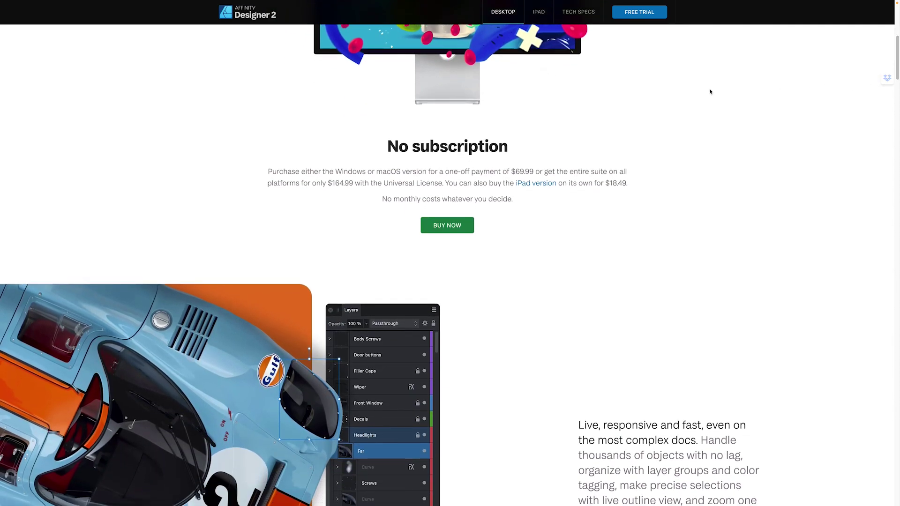
left_click_drag(269, 168, 610, 191)
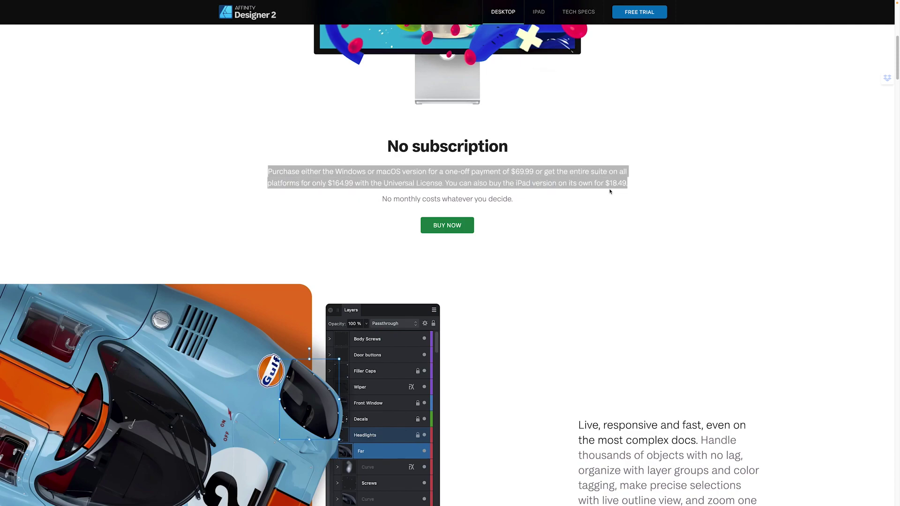
left_click(632, 199)
left_click(451, 226)
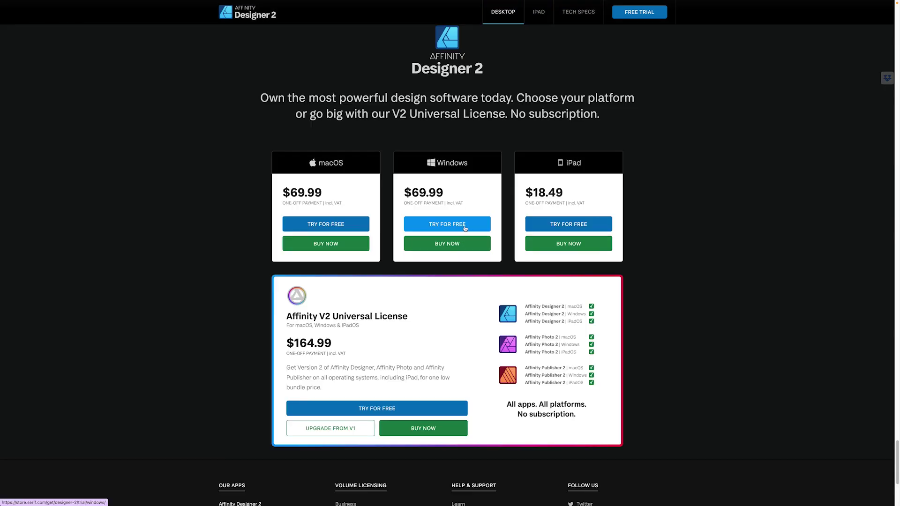